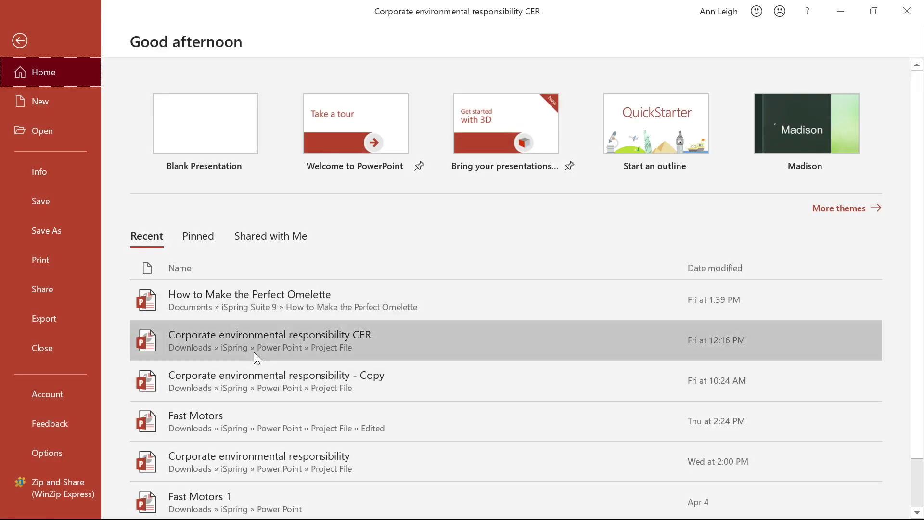
Step: Open the 'Corporate environmental responsibility CER' presentation from Recent and show its iSpring Slide Properties
{"action": "left_click", "coordinate": [302, 340]}
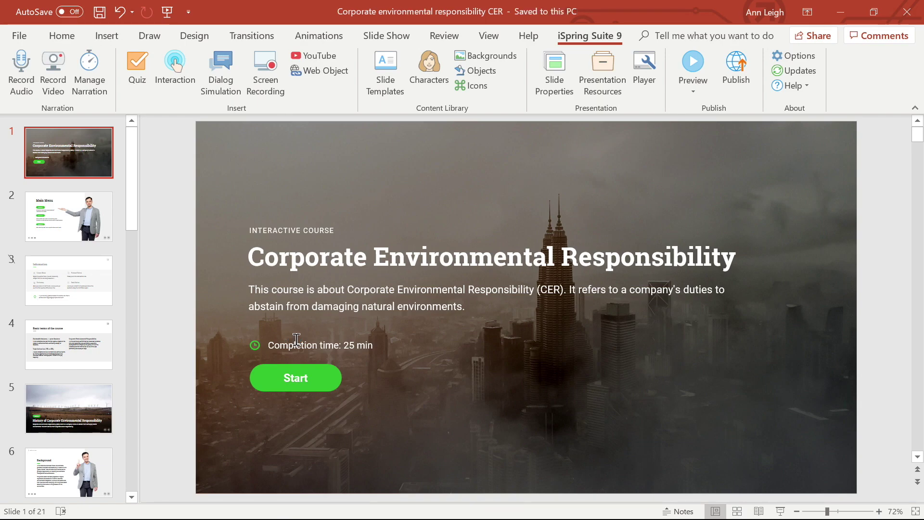
{"action": "mouse_move", "coordinate": [134, 137]}
{"action": "left_mouse_down"}
{"action": "mouse_move", "coordinate": [124, 367]}
{"action": "mouse_move", "coordinate": [125, 198]}
{"action": "mouse_move", "coordinate": [136, 125]}
{"action": "left_mouse_up"}
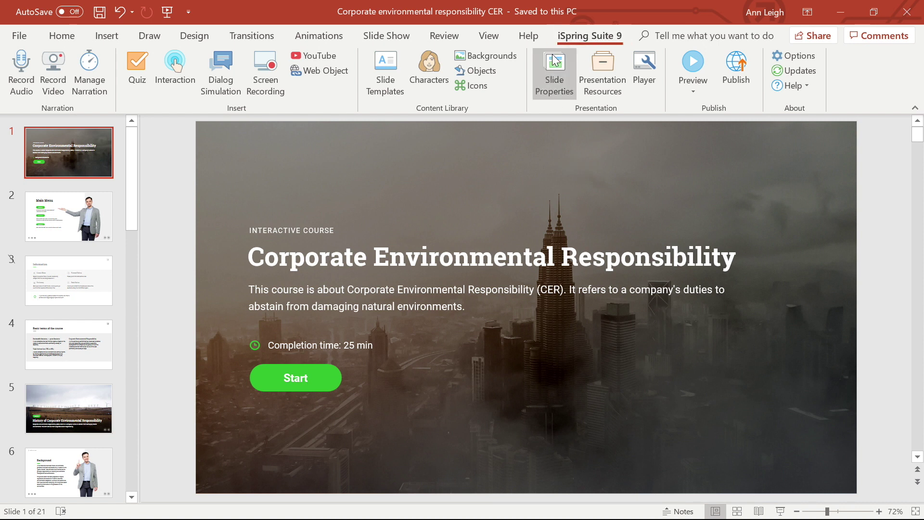
{"action": "left_click", "coordinate": [554, 71]}
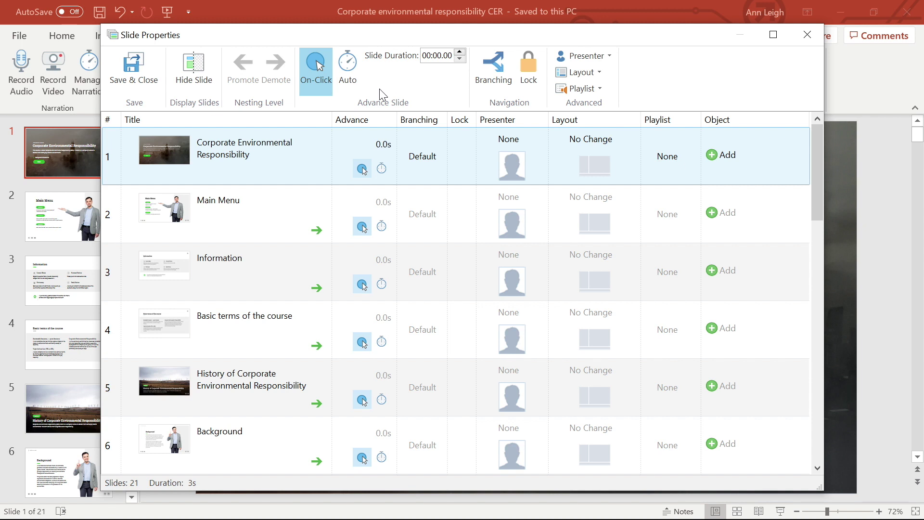
Step: Append ' (CER)' to slide 1's title so it reads 'Corporate Environmental Responsibility (CER)'
{"action": "left_click", "coordinate": [235, 142]}
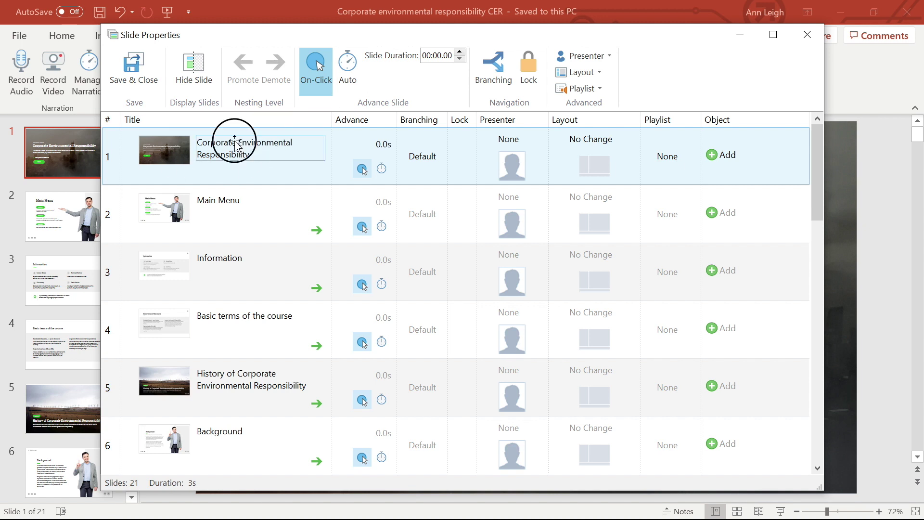
{"action": "left_click", "coordinate": [263, 154]}
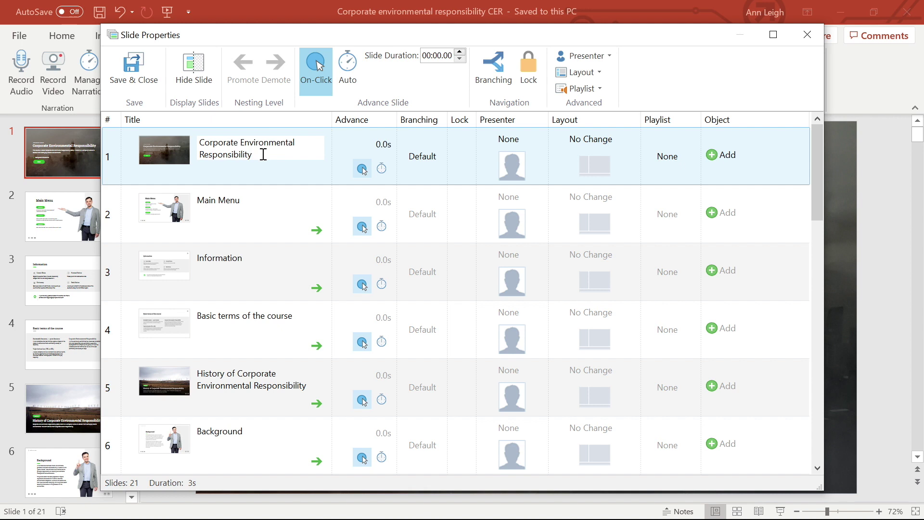
{"action": "key", "text": "F2"}
{"action": "type", "text": "("}
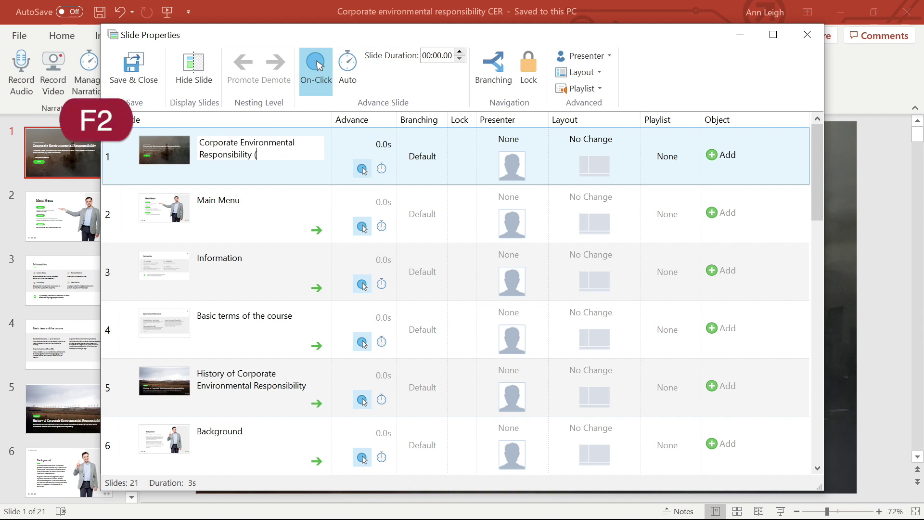
{"action": "type", "text": "CER"}
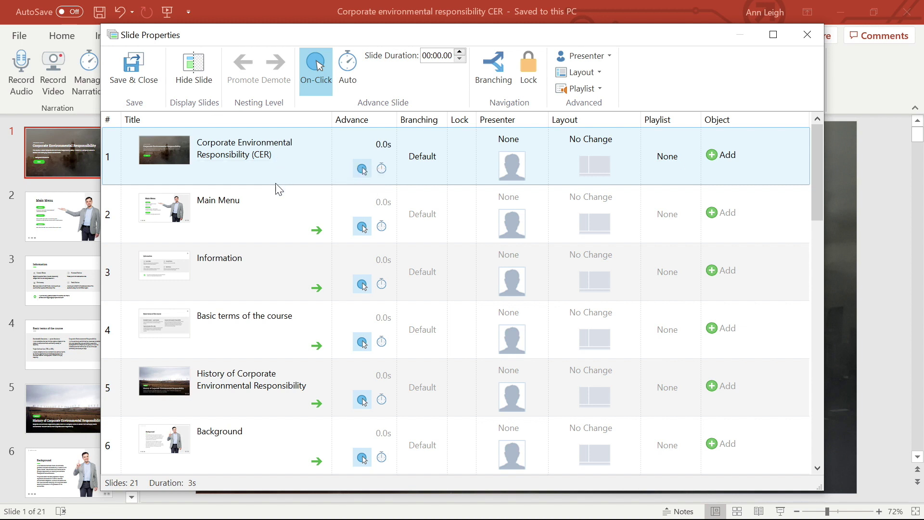
{"action": "left_click", "coordinate": [253, 284]}
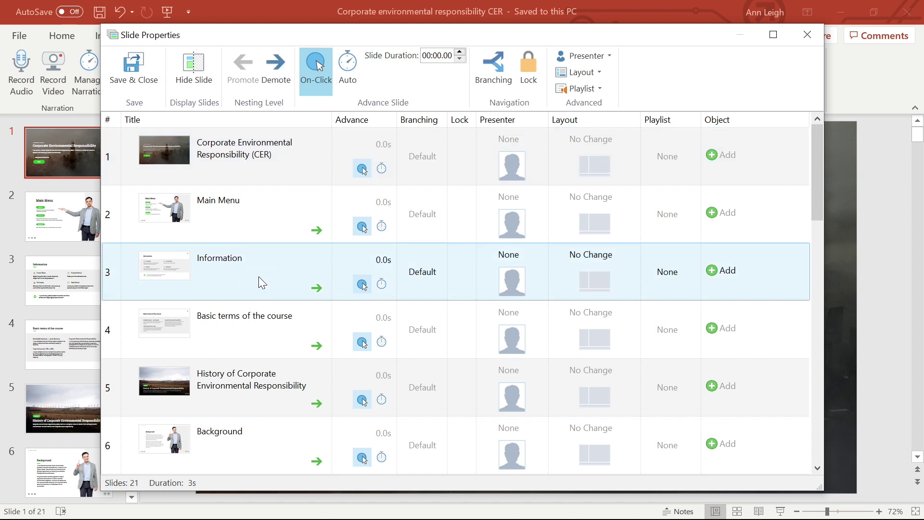
Step: Hide the Information slide, then hide slides 4 to 6 as well
{"action": "left_click", "coordinate": [182, 81]}
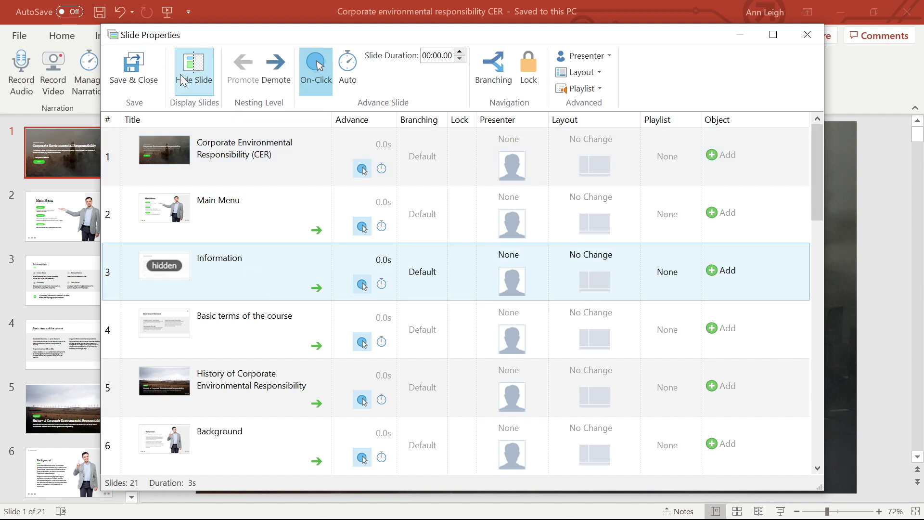
{"action": "left_click", "coordinate": [196, 333]}
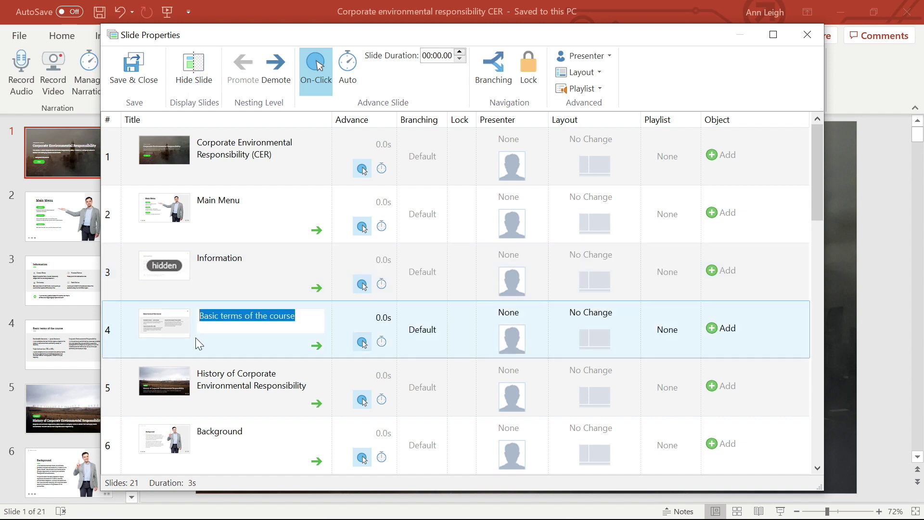
{"action": "left_click", "coordinate": [224, 458], "text": "shift"}
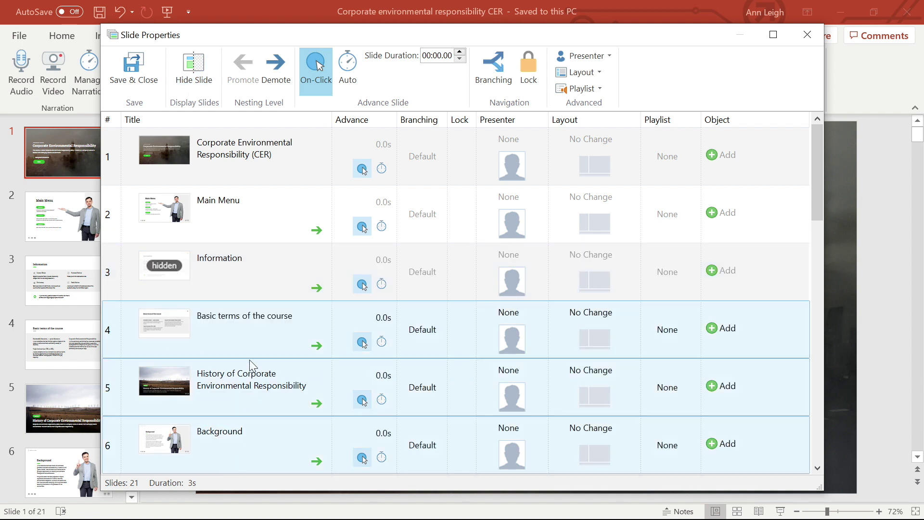
{"action": "right_click", "coordinate": [256, 340]}
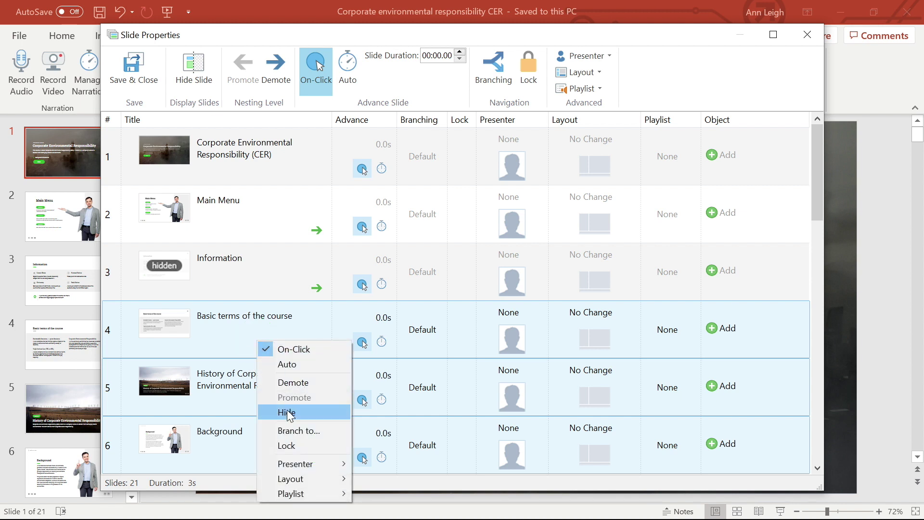
{"action": "left_click", "coordinate": [292, 413]}
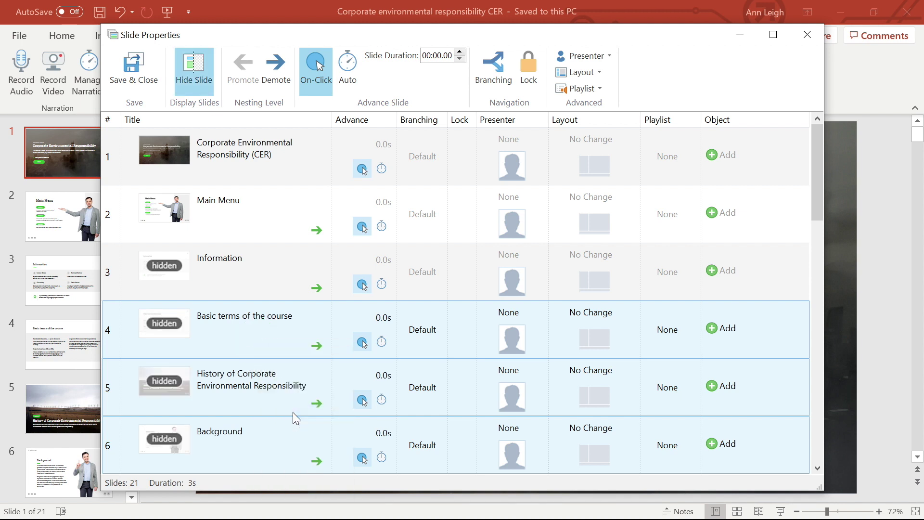
Step: Unhide the Background, History and Basic terms of the course slides, leaving only Information hidden
{"action": "left_click", "coordinate": [230, 458]}
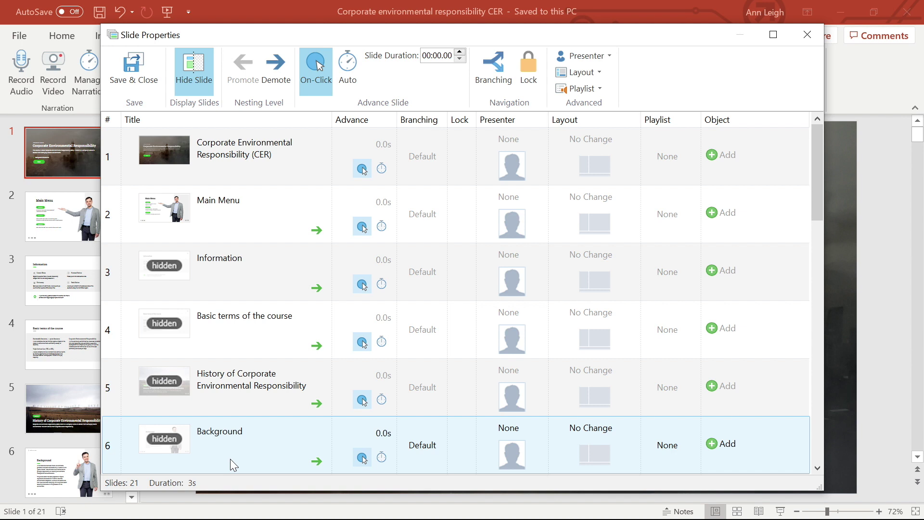
{"action": "right_click", "coordinate": [230, 458]}
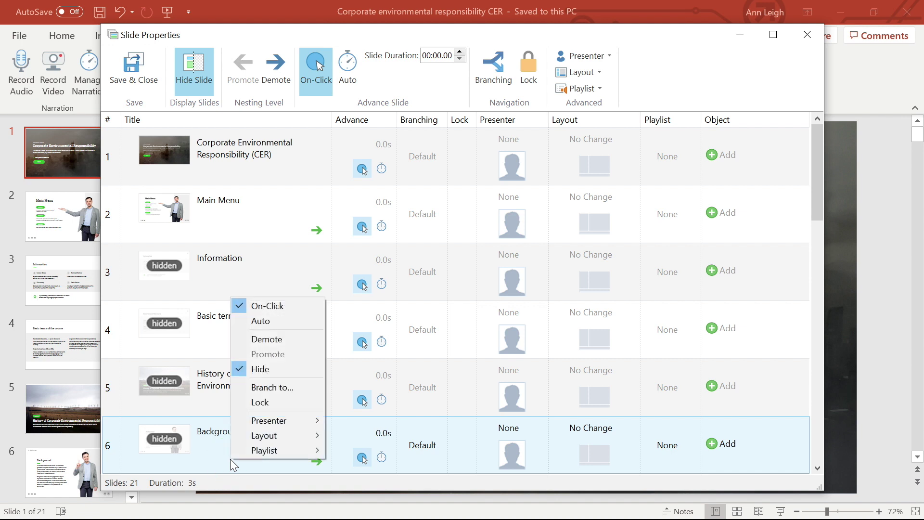
{"action": "left_click", "coordinate": [263, 370]}
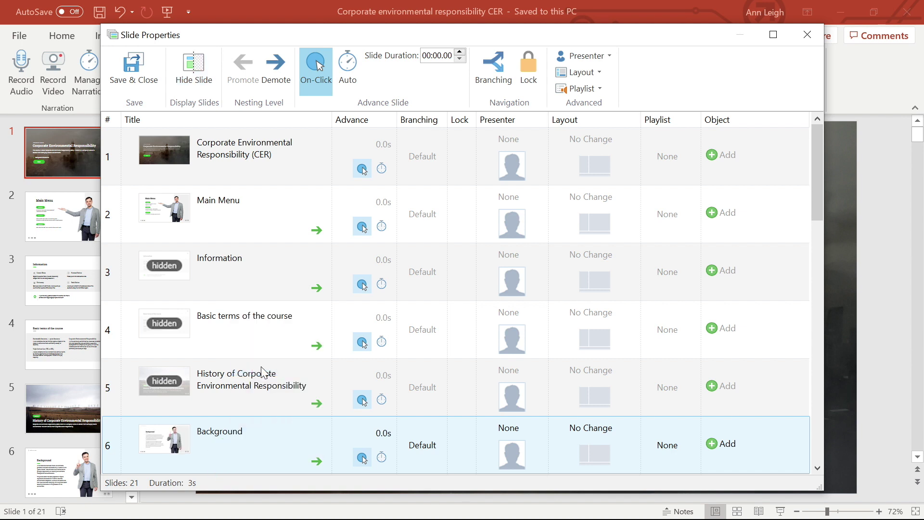
{"action": "left_click", "coordinate": [175, 381]}
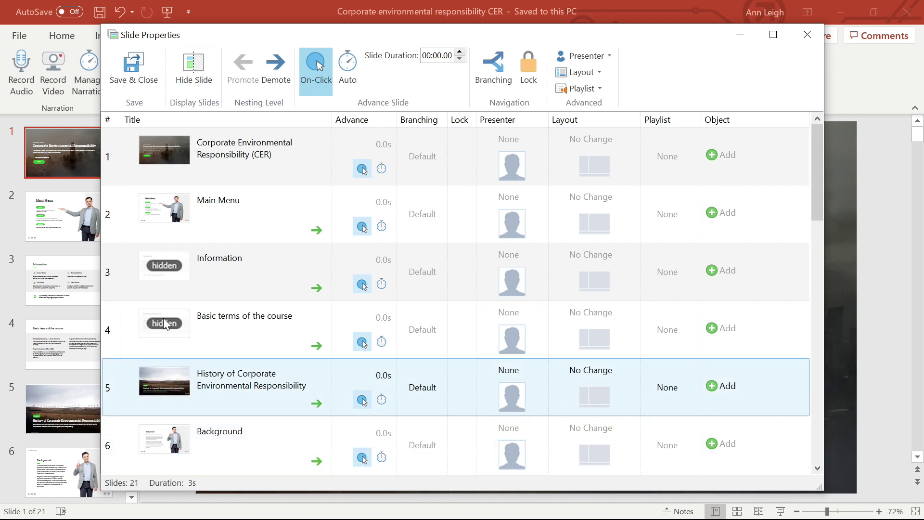
{"action": "left_click", "coordinate": [164, 318]}
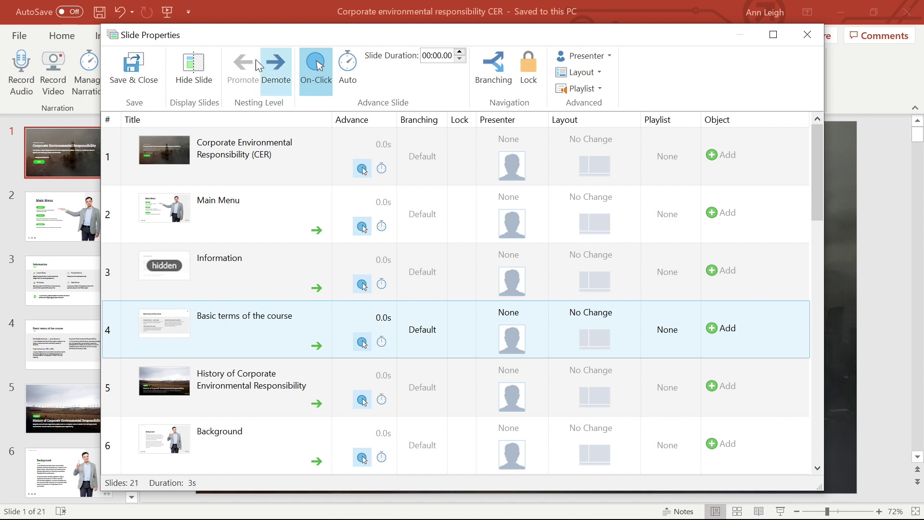
Step: Demote Basic terms of the course under Information, keeping the History and Background slides at top level
{"action": "left_click", "coordinate": [317, 346]}
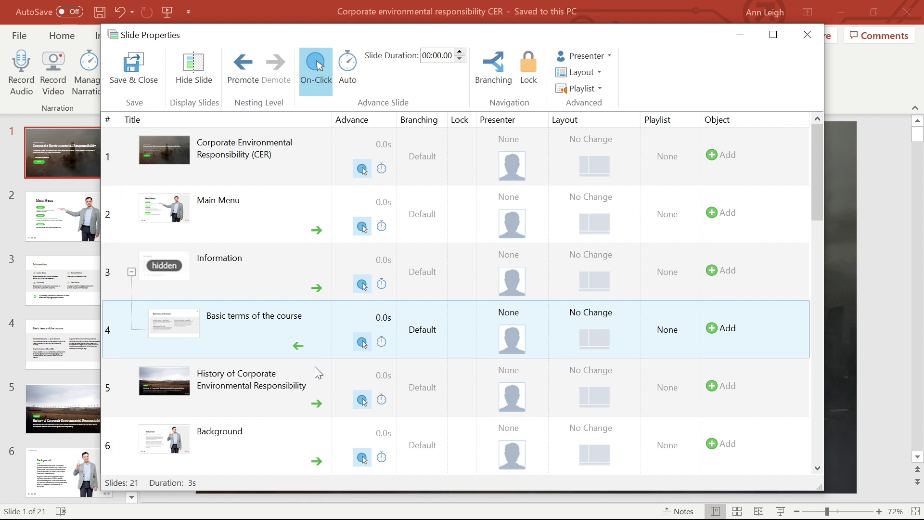
{"action": "left_click_drag", "start_coordinate": [116, 376], "coordinate": [128, 450]}
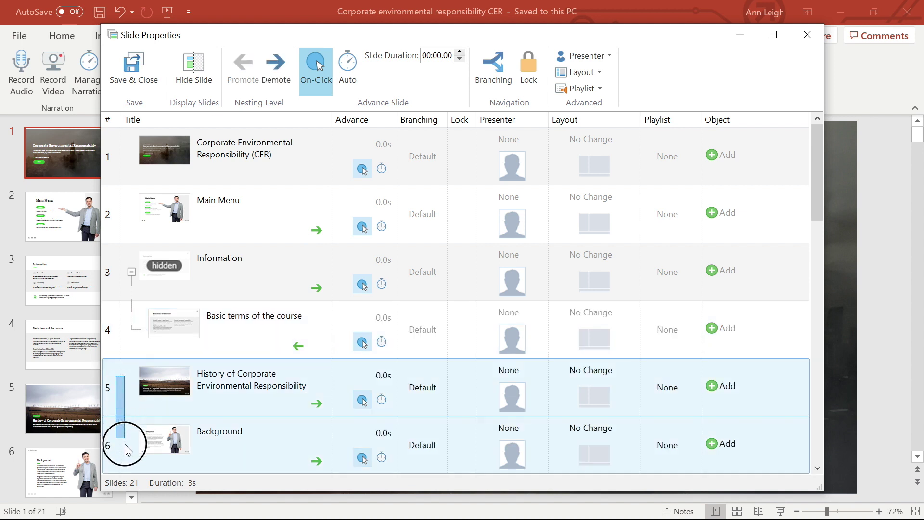
{"action": "left_click", "coordinate": [268, 70]}
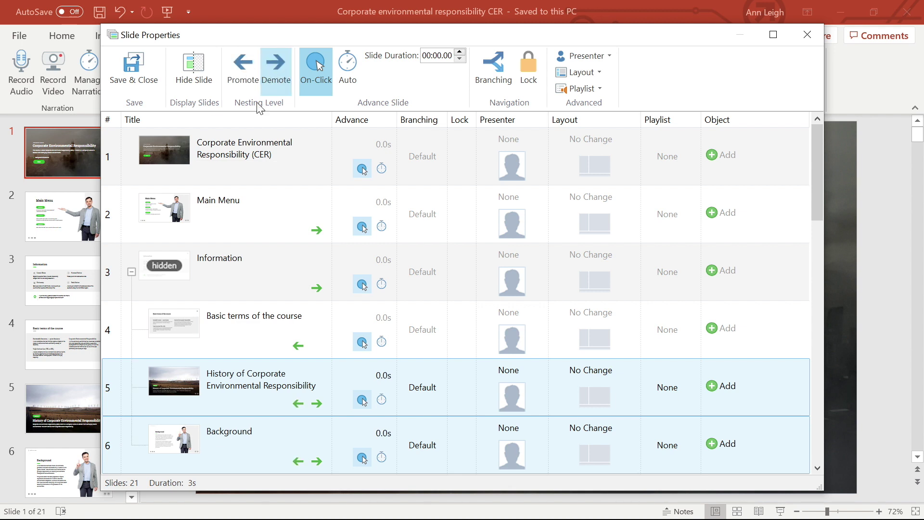
{"action": "right_click", "coordinate": [277, 405]}
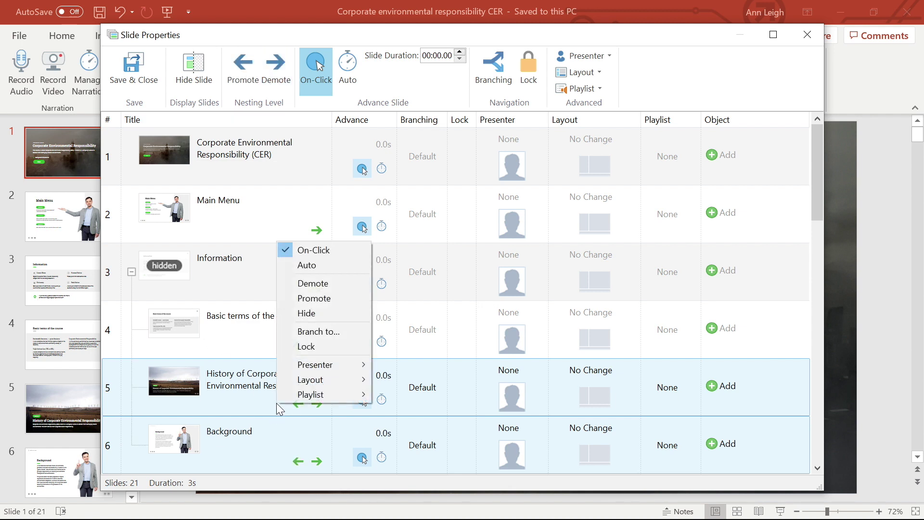
{"action": "left_click", "coordinate": [314, 298]}
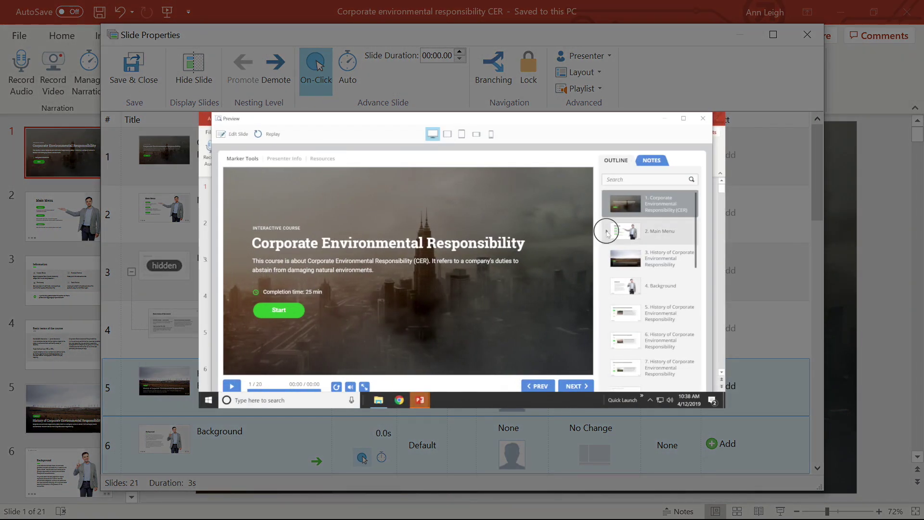
Step: Expand '2. Main Menu' in the preview outline to see Basic terms of the course as 2.1
{"action": "left_click", "coordinate": [606, 232]}
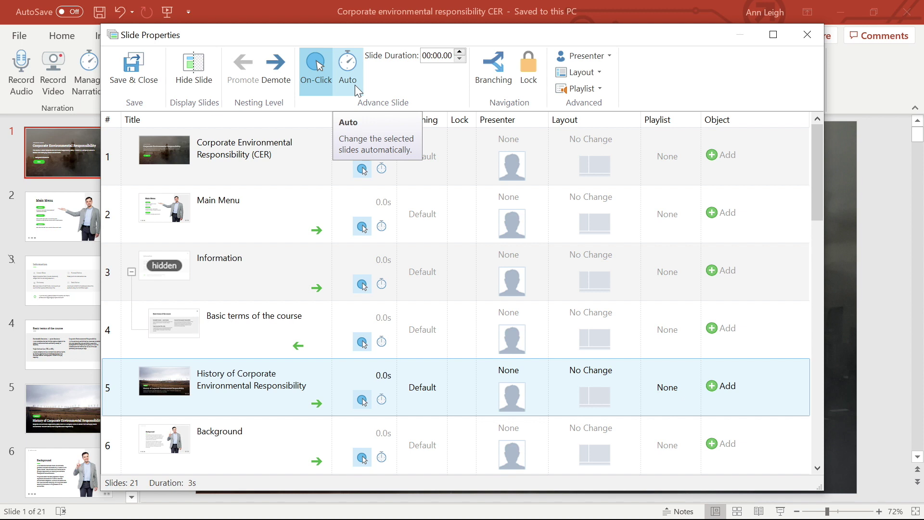
Step: Switch slide 5, History of Corporate Environmental Responsibility, to auto-advance after 1 second and save
{"action": "left_click", "coordinate": [355, 85]}
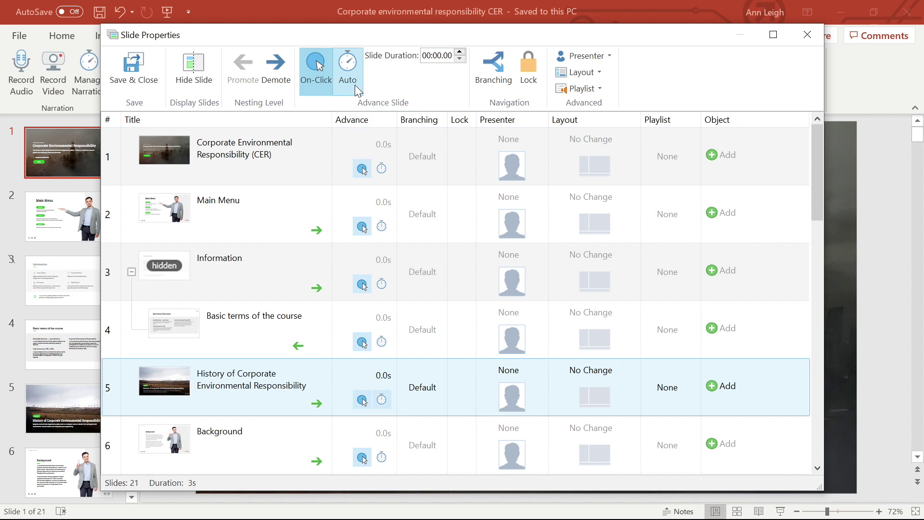
{"action": "left_click", "coordinate": [383, 377]}
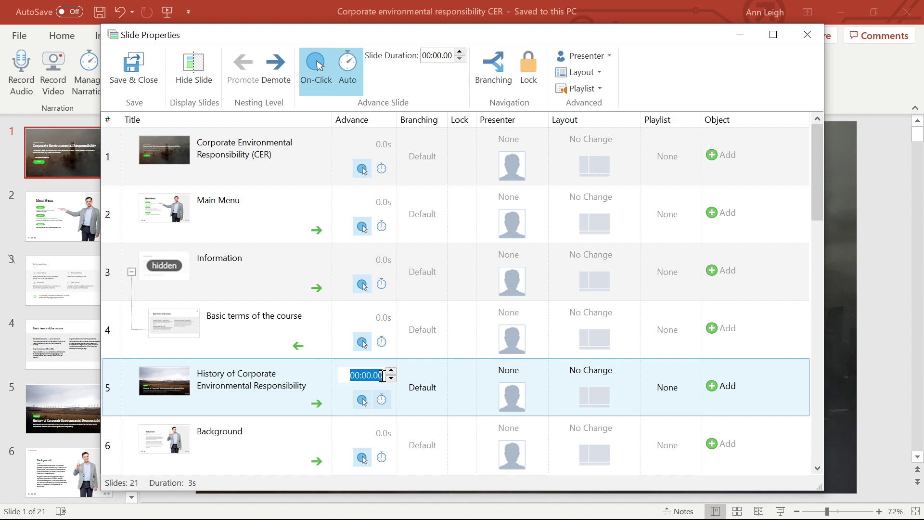
{"action": "type", "text": "1.0s"}
{"action": "key", "text": "Return"}
{"action": "left_click", "coordinate": [144, 73]}
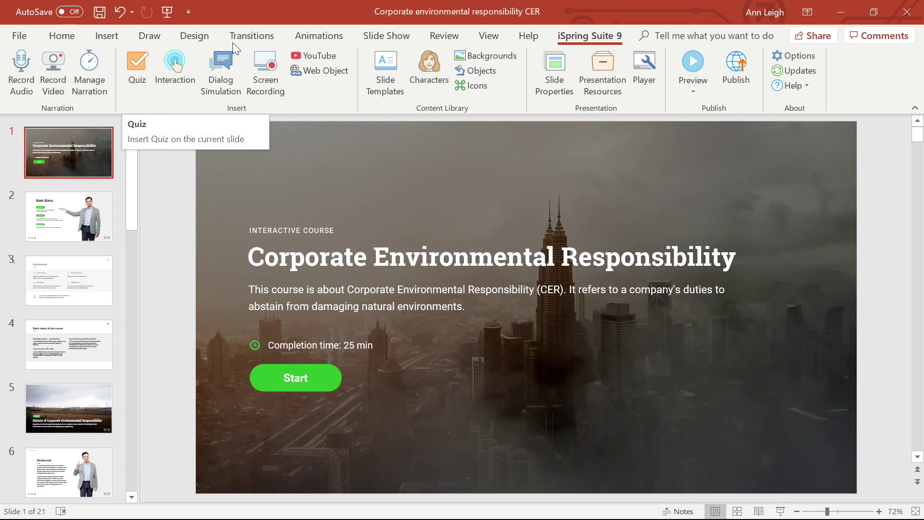
Step: Verify slide 5's transition timing reads After 00:01.00, then reopen iSpring Slide Properties
{"action": "left_click", "coordinate": [254, 39]}
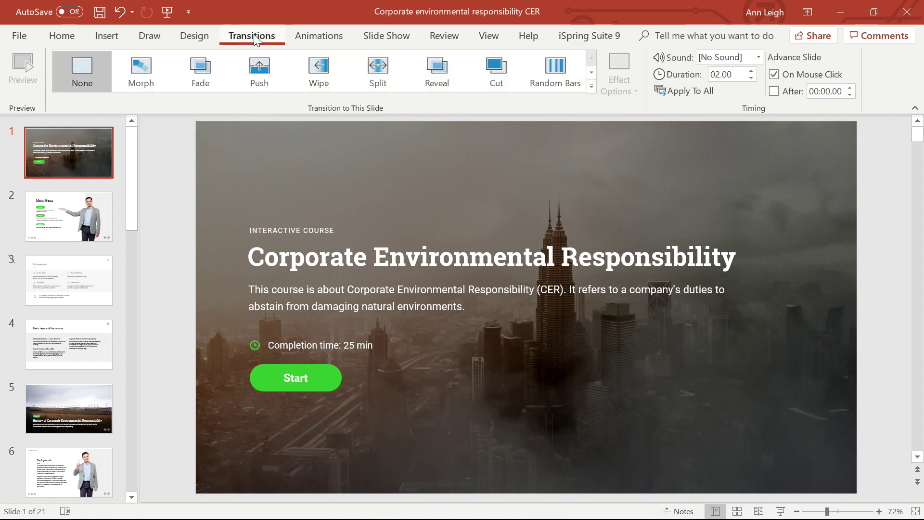
{"action": "left_click", "coordinate": [63, 411]}
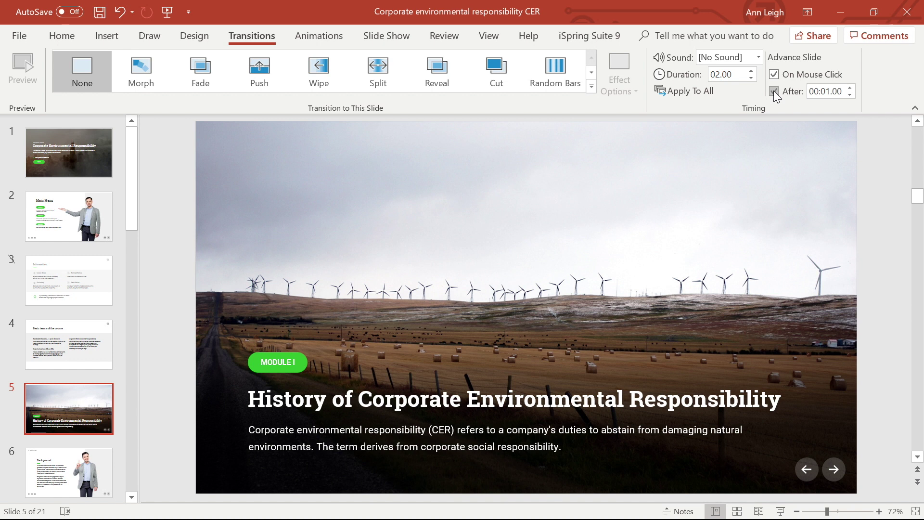
{"action": "left_click", "coordinate": [594, 38]}
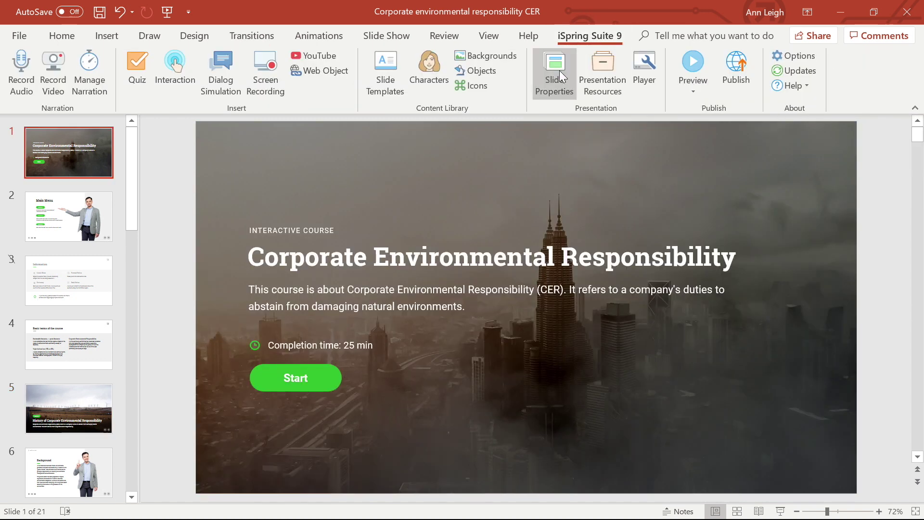
{"action": "left_click", "coordinate": [544, 73]}
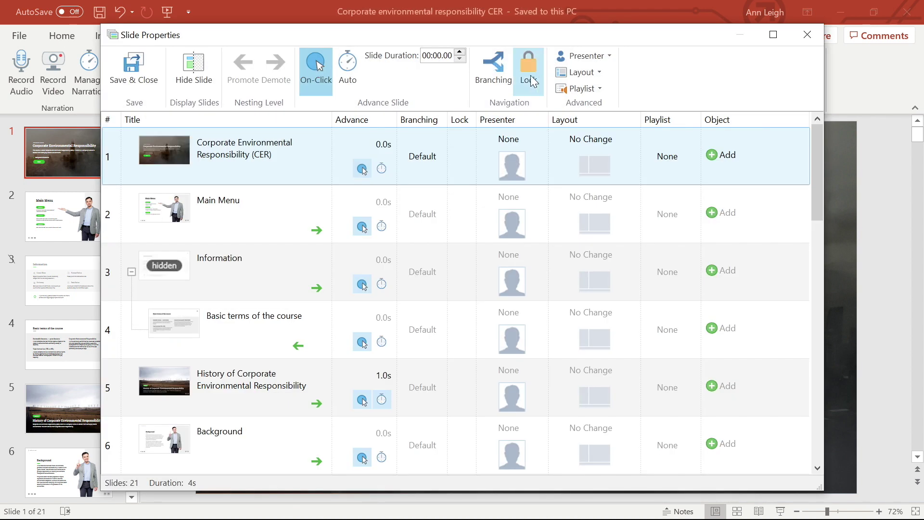
Step: Review slide 1's branching, keeping Next slide forward and Previous slide backward
{"action": "left_click", "coordinate": [493, 79]}
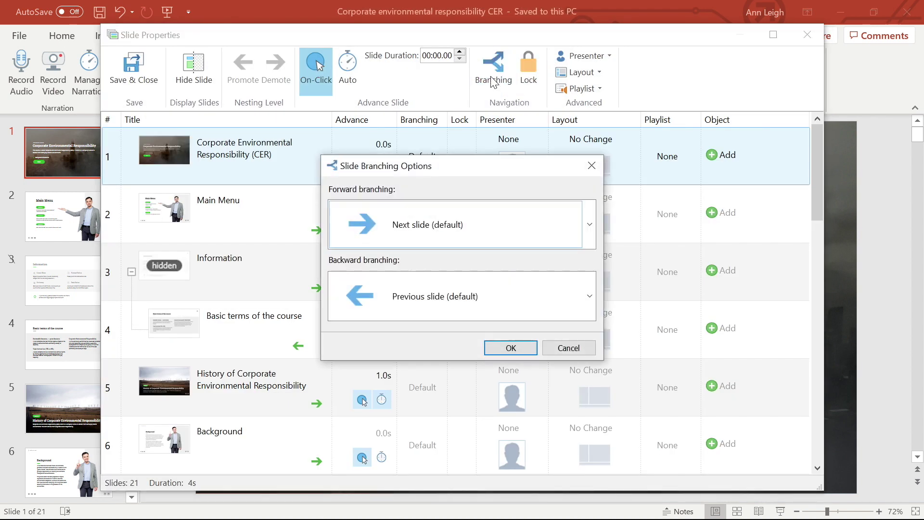
{"action": "left_click", "coordinate": [581, 222]}
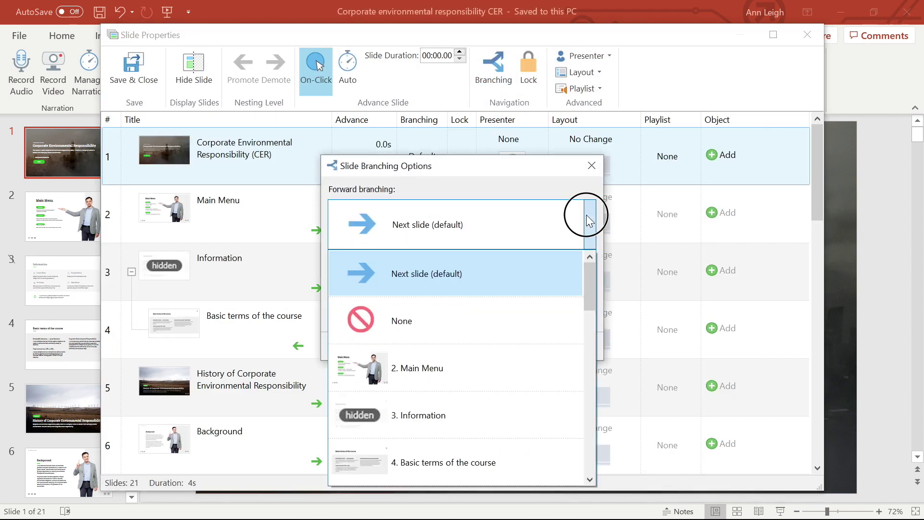
{"action": "left_click", "coordinate": [590, 224]}
{"action": "left_click", "coordinate": [586, 295]}
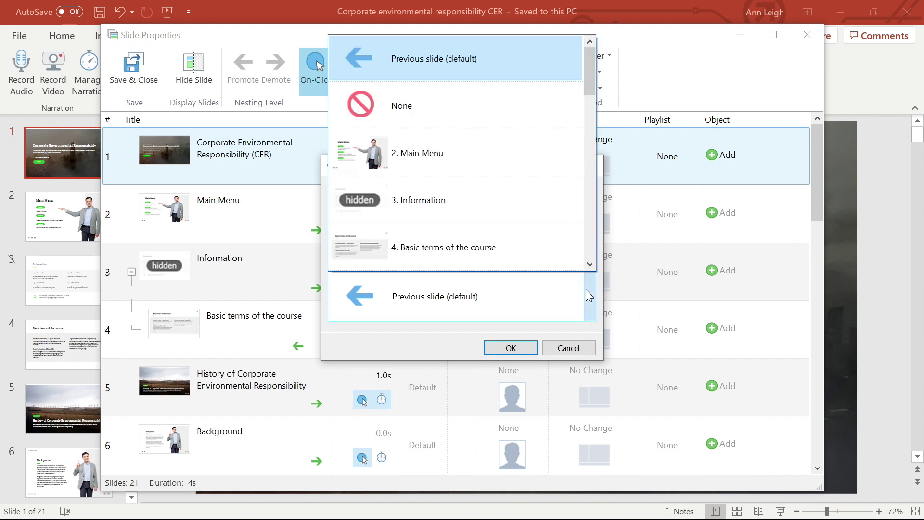
{"action": "left_click", "coordinate": [590, 296]}
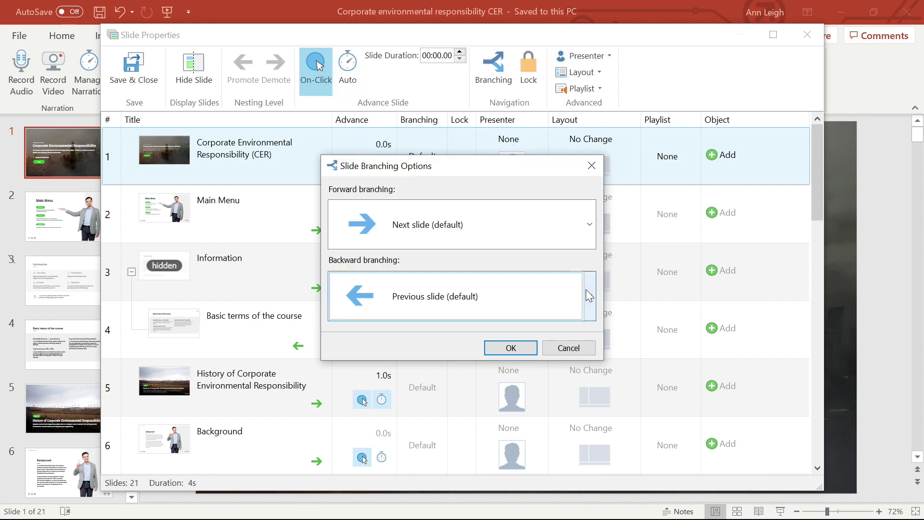
{"action": "left_click", "coordinate": [522, 349]}
Step: Review slide 9's branching, leaving it at the Next slide / Previous slide defaults
{"action": "left_click_drag", "start_coordinate": [814, 198], "coordinate": [640, 306]}
{"action": "left_click", "coordinate": [425, 315]}
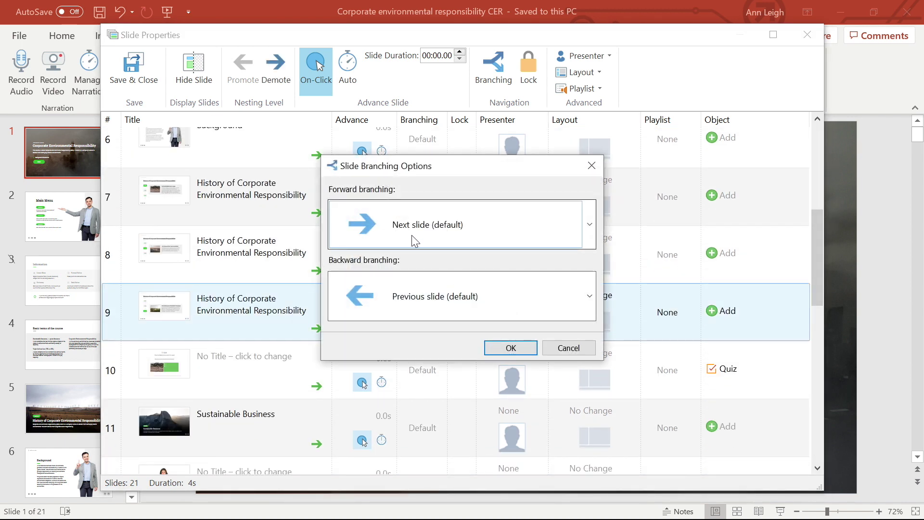
{"action": "left_click", "coordinate": [594, 240]}
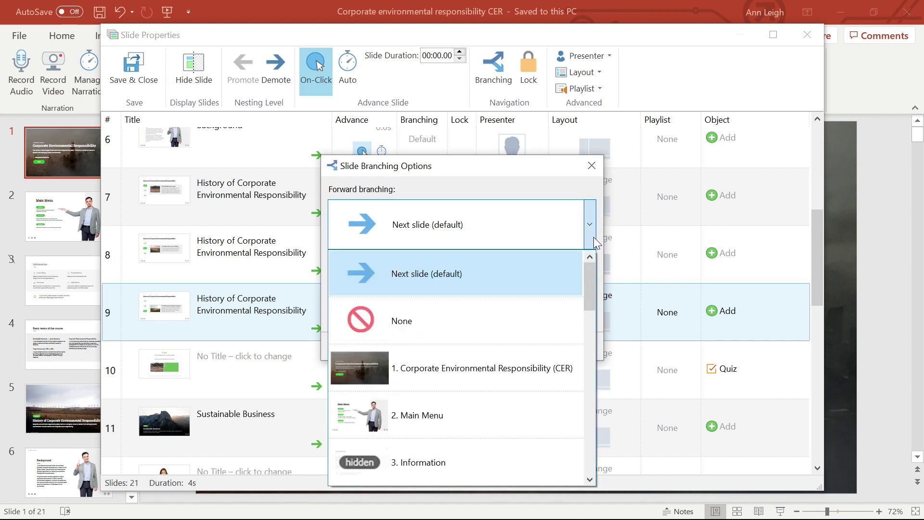
{"action": "mouse_move", "coordinate": [590, 274]}
{"action": "left_mouse_down"}
{"action": "mouse_move", "coordinate": [591, 357]}
{"action": "mouse_move", "coordinate": [597, 269]}
{"action": "left_mouse_up"}
{"action": "left_click", "coordinate": [430, 278]}
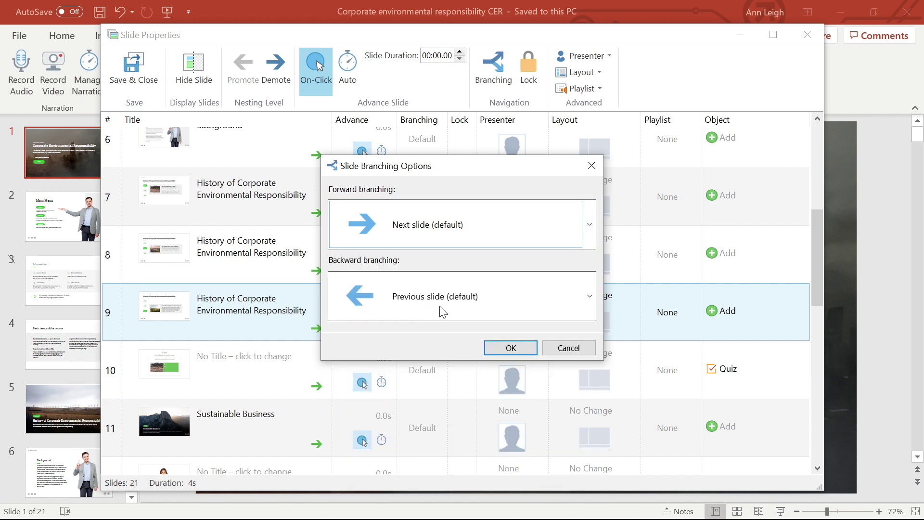
{"action": "left_click", "coordinate": [512, 351]}
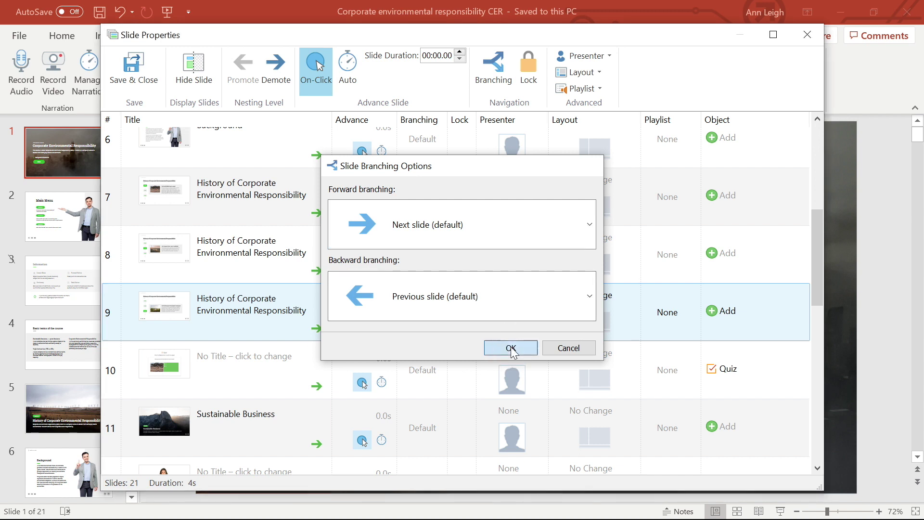
{"action": "left_click", "coordinate": [743, 369]}
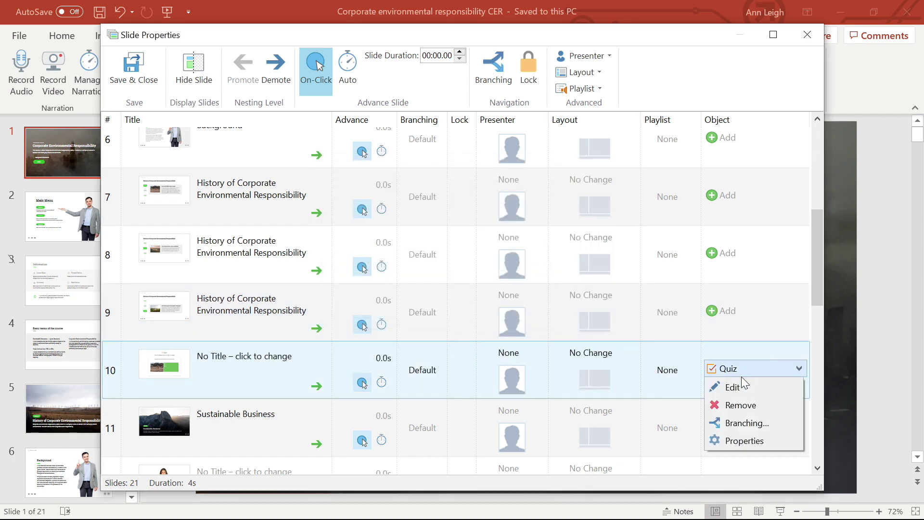
Step: Set slide 10's quiz On fail branching to slide 7, History of Corporate Environmental Responsibility
{"action": "left_click", "coordinate": [744, 423]}
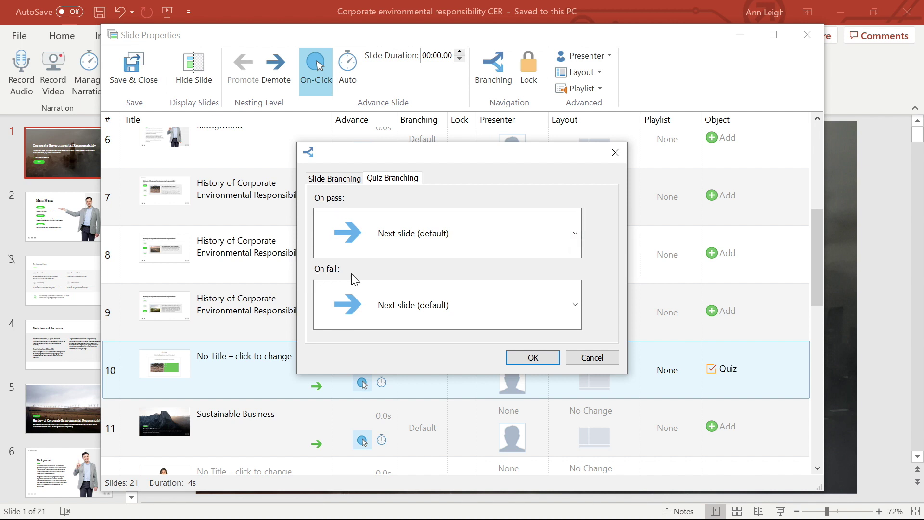
{"action": "left_click", "coordinate": [576, 306]}
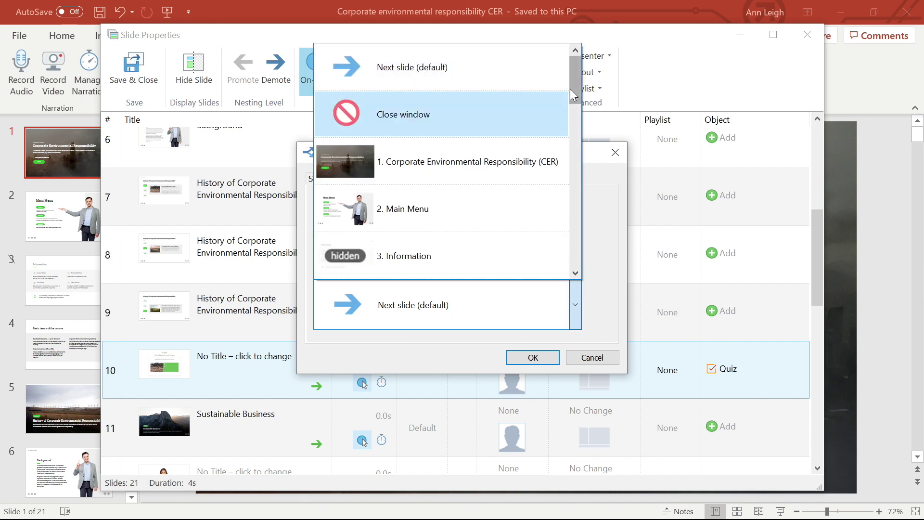
{"action": "left_click_drag", "start_coordinate": [571, 88], "coordinate": [570, 137]}
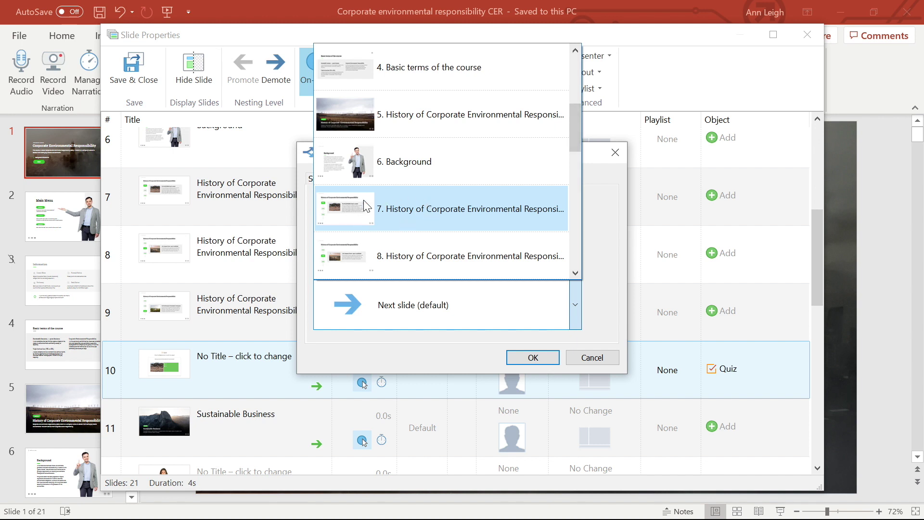
{"action": "left_click", "coordinate": [385, 215]}
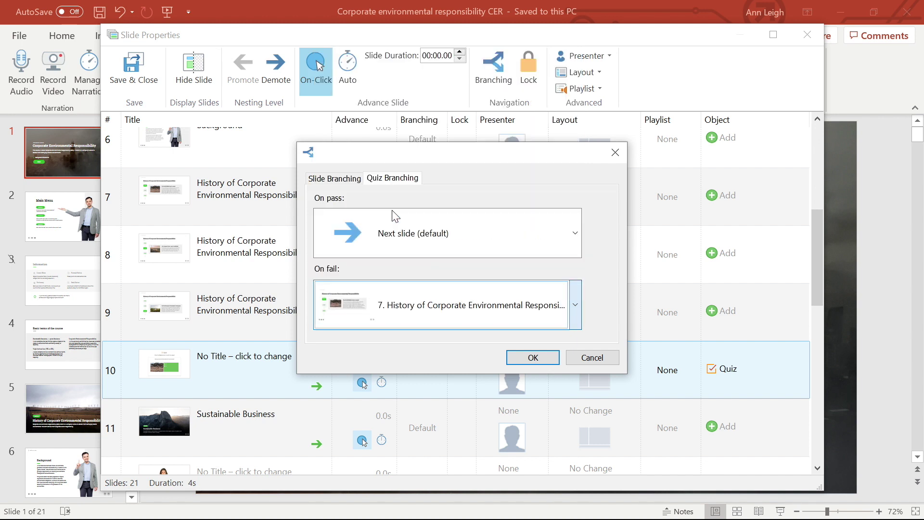
{"action": "left_click", "coordinate": [526, 359]}
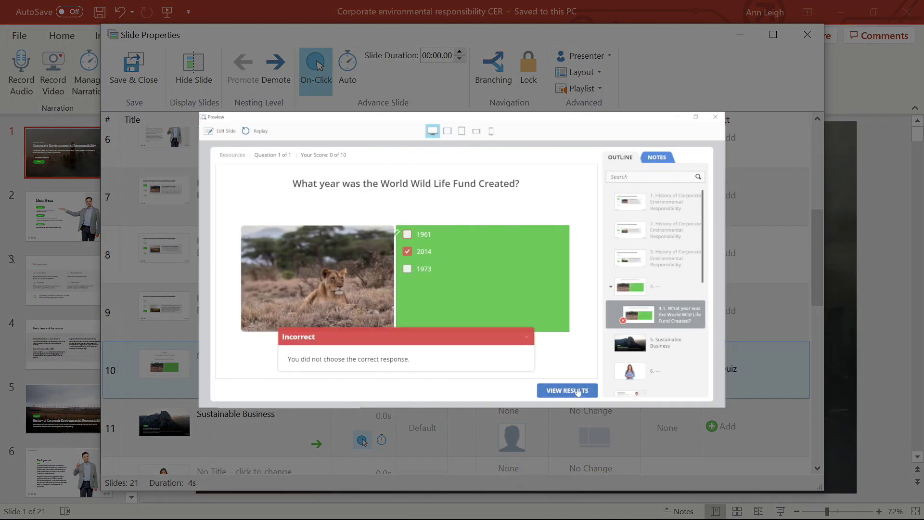
Step: View the failed quiz result and continue, confirming it jumps back to the History slide
{"action": "left_click", "coordinate": [578, 391]}
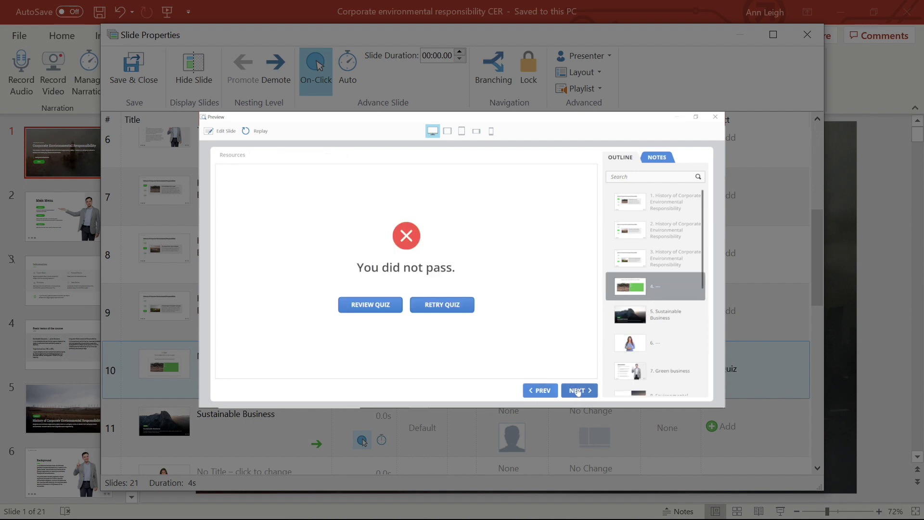
{"action": "left_click", "coordinate": [577, 391]}
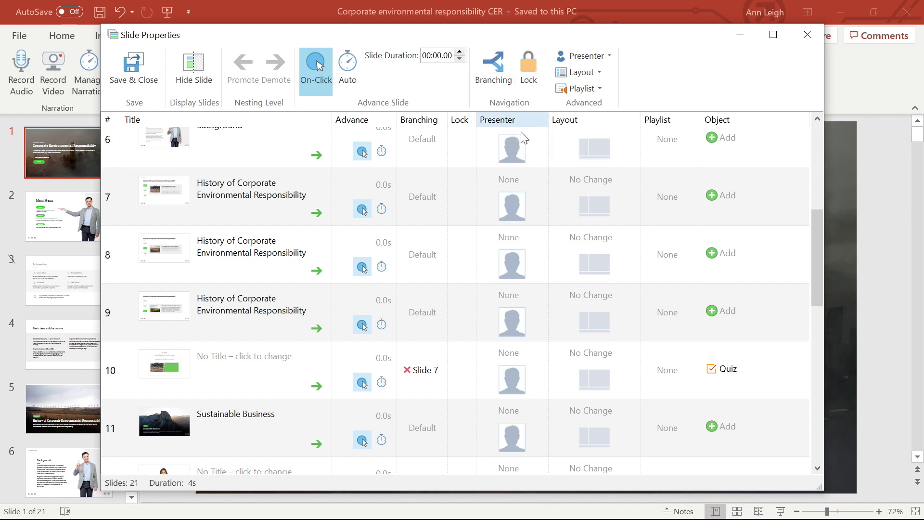
Step: Lock slide 11, Sustainable Business, set it to auto-advance after 6 seconds, and save
{"action": "left_click", "coordinate": [247, 438]}
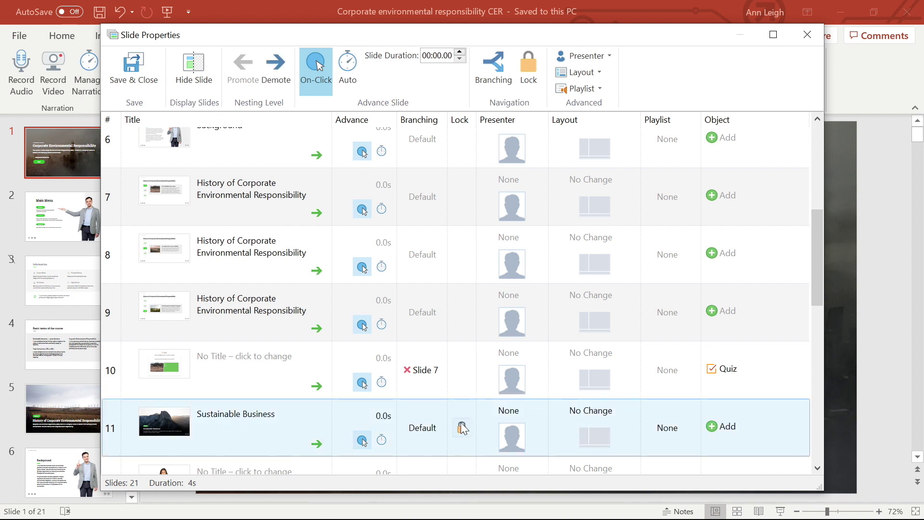
{"action": "left_click", "coordinate": [462, 426]}
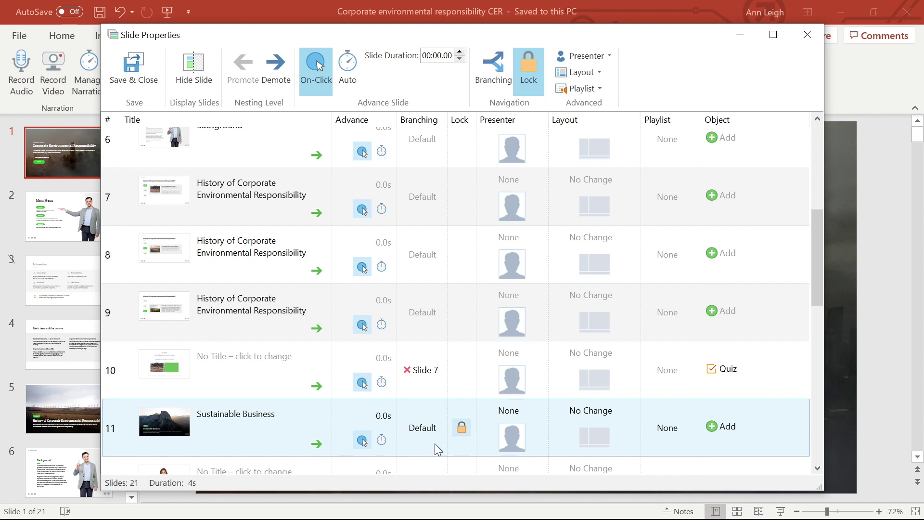
{"action": "left_click", "coordinate": [362, 439]}
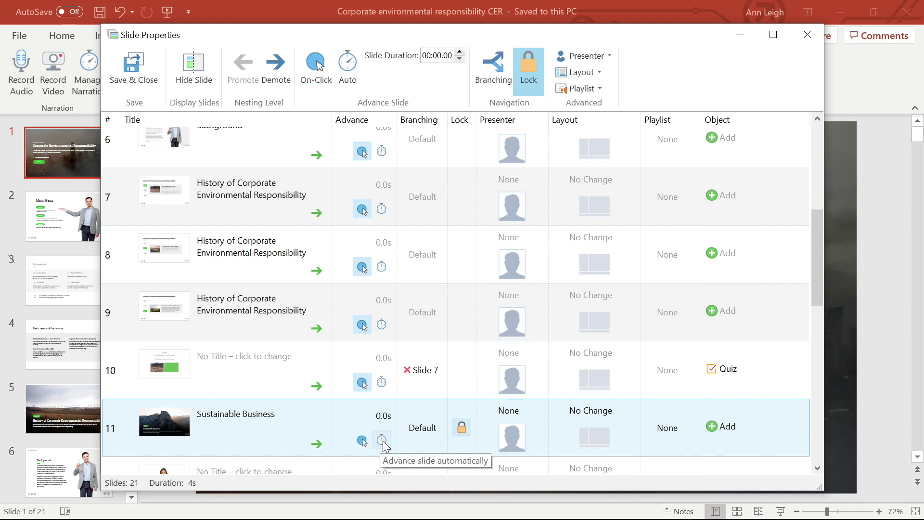
{"action": "left_click", "coordinate": [382, 441]}
{"action": "left_click", "coordinate": [388, 422]}
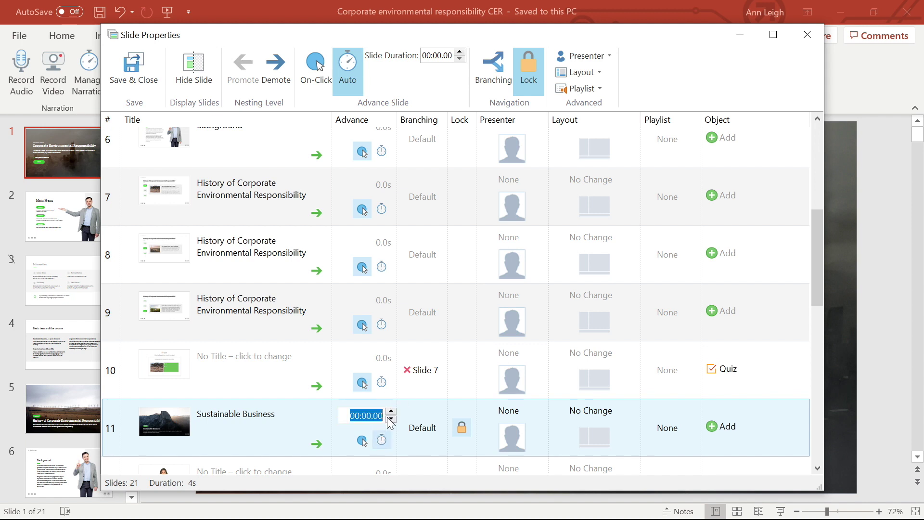
{"action": "type", "text": "6"}
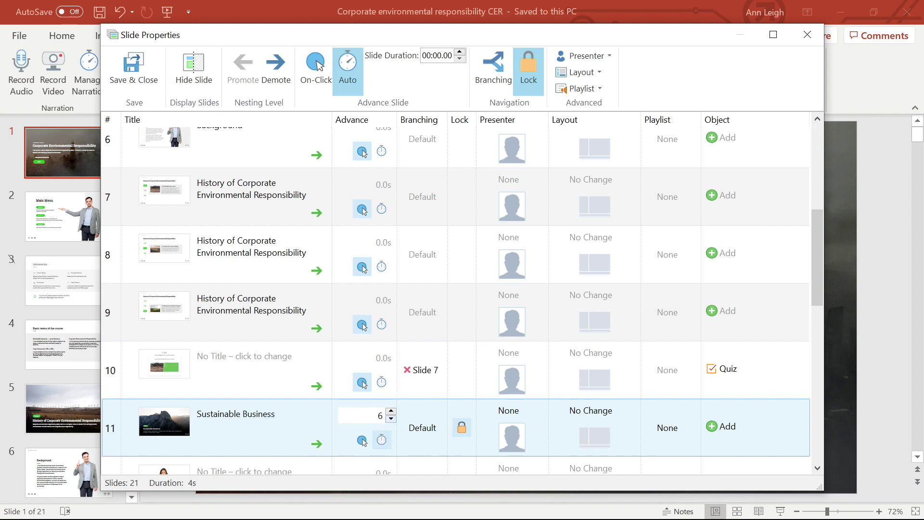
{"action": "key", "text": "Return"}
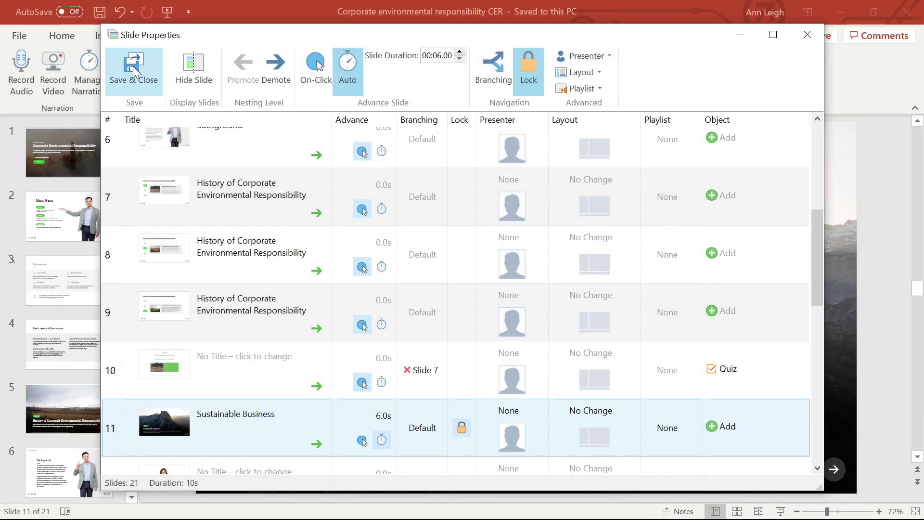
{"action": "left_click", "coordinate": [133, 65]}
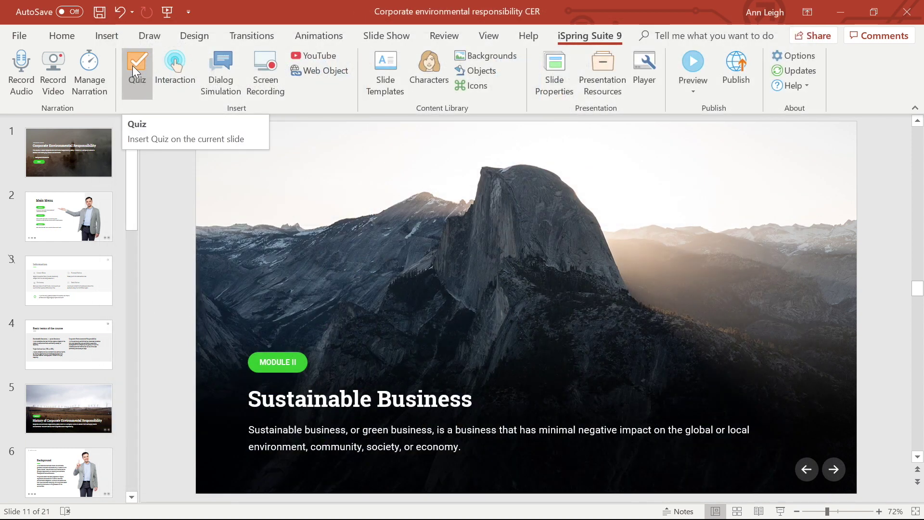
Step: Add a presenter entry with the presenter's name and a portrait photo, then confirm both dialogs
{"action": "left_click", "coordinate": [603, 74]}
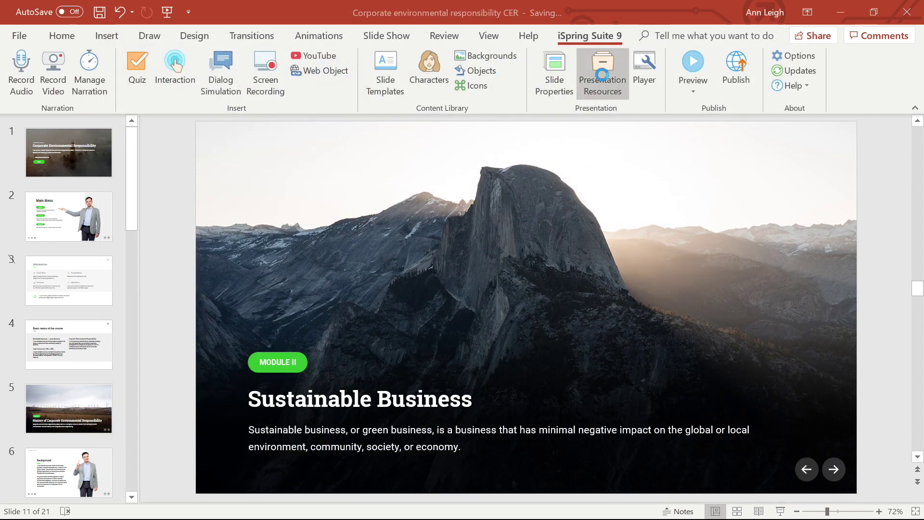
{"action": "left_click", "coordinate": [248, 118]}
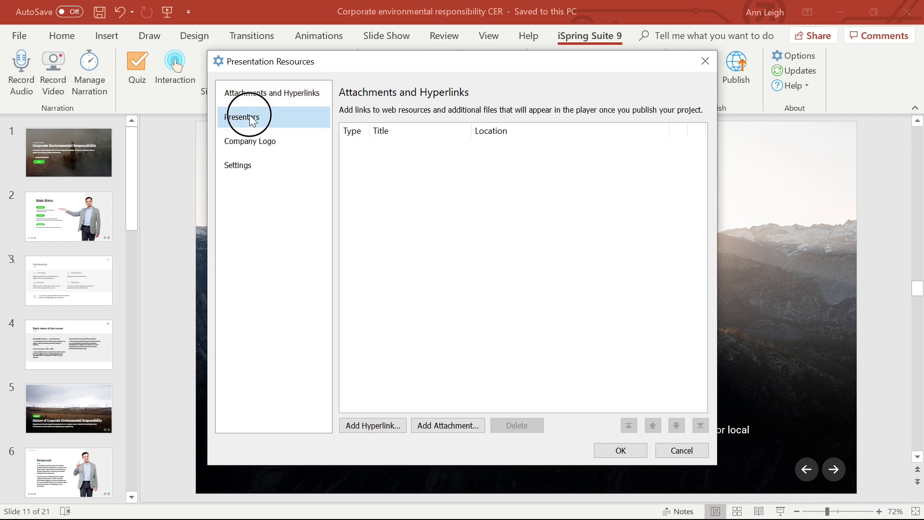
{"action": "left_click", "coordinate": [363, 425]}
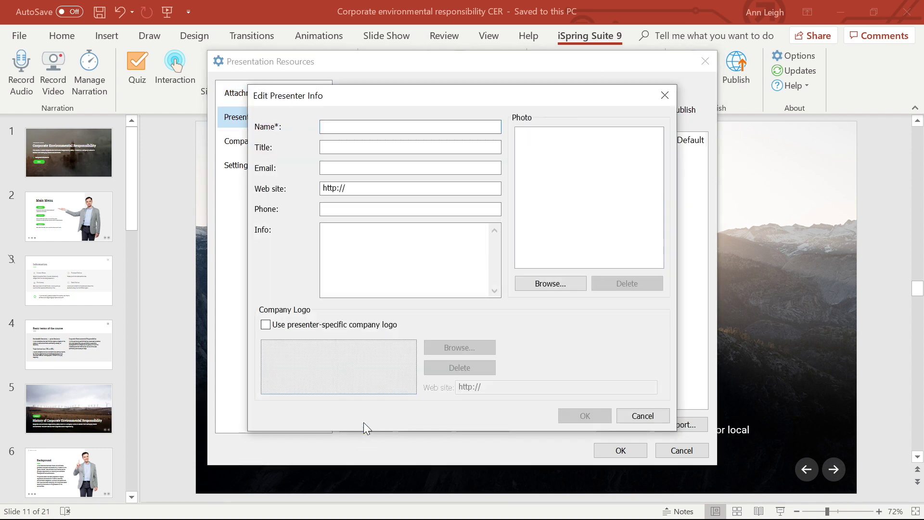
{"action": "type", "text": "Alex D."}
{"action": "left_click", "coordinate": [556, 285]}
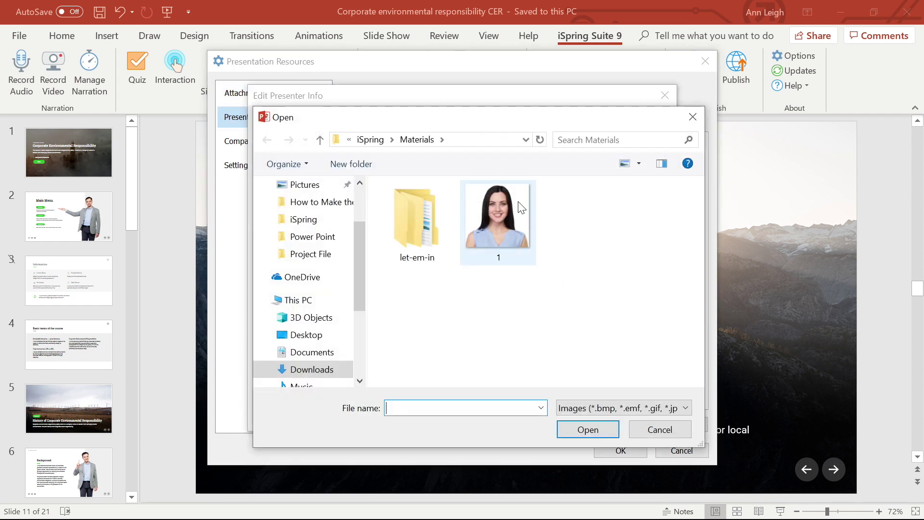
{"action": "left_click", "coordinate": [517, 212]}
{"action": "left_click", "coordinate": [580, 428]}
{"action": "left_click", "coordinate": [584, 416]}
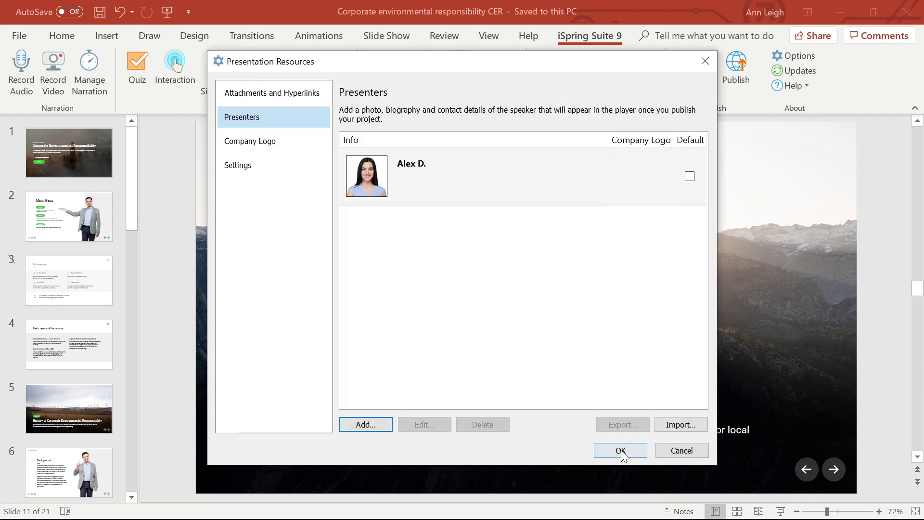
{"action": "left_click", "coordinate": [621, 450]}
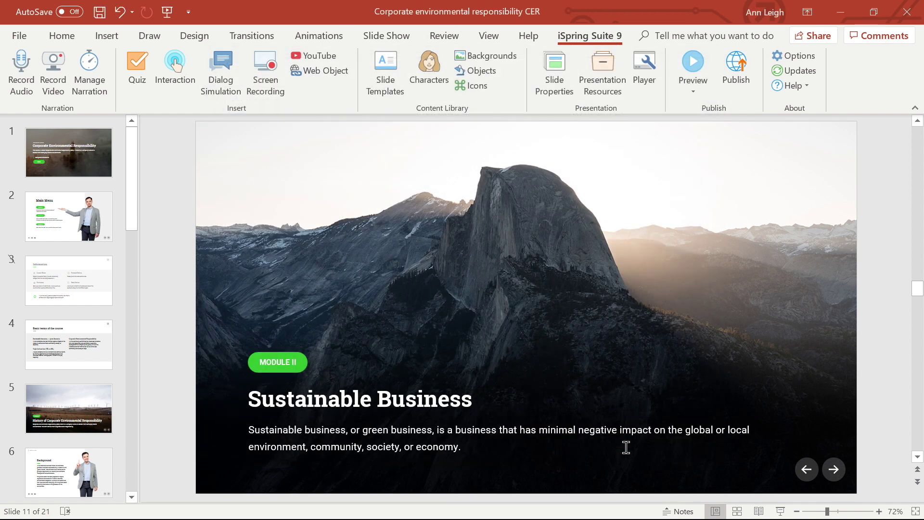
Step: In Slide Properties, pick the new presenter for slide 6, then for slides 7–10 together
{"action": "left_click", "coordinate": [552, 77]}
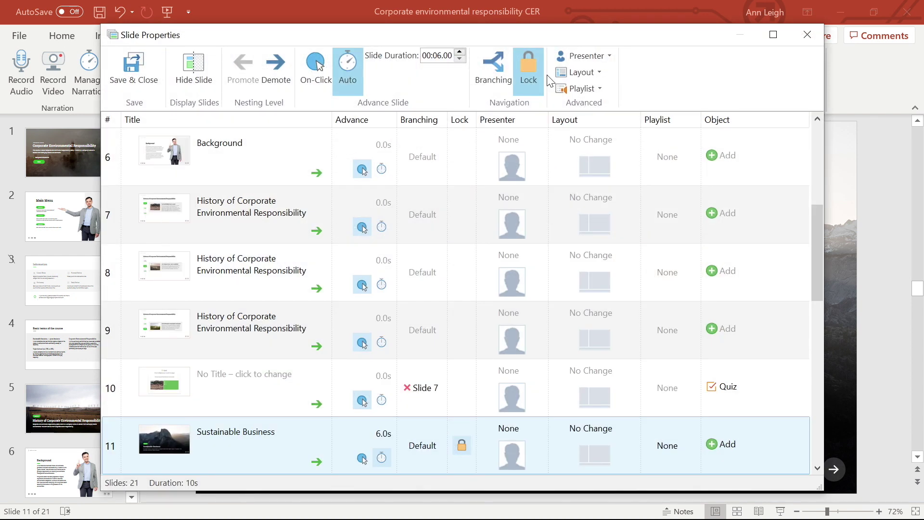
{"action": "left_click", "coordinate": [280, 167]}
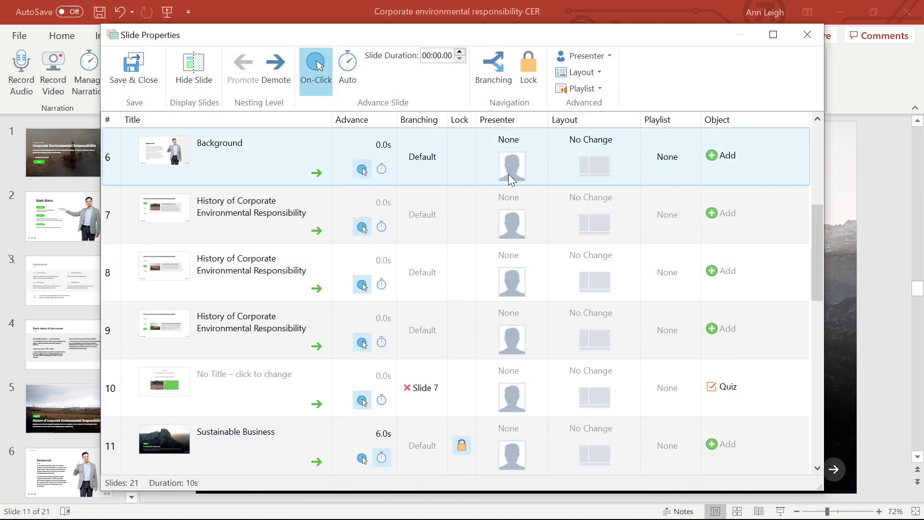
{"action": "left_click", "coordinate": [515, 141]}
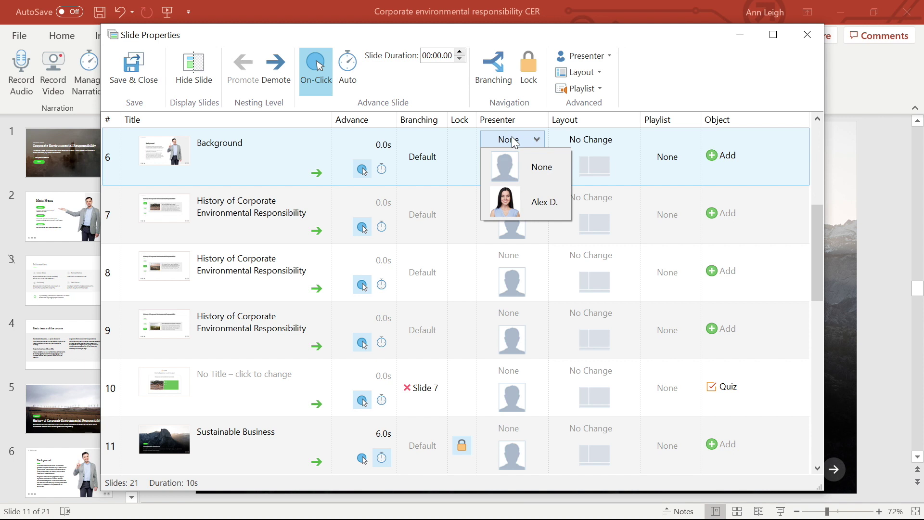
{"action": "left_click", "coordinate": [541, 201]}
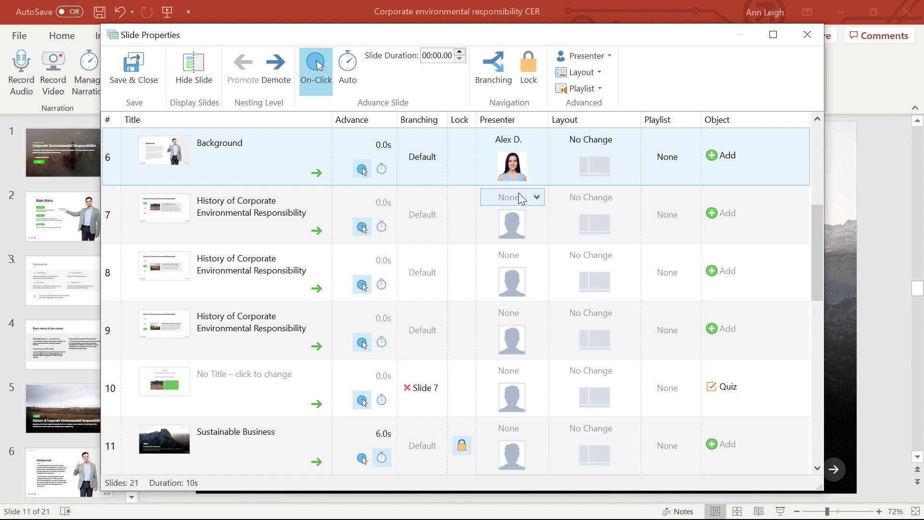
{"action": "left_click", "coordinate": [125, 210]}
{"action": "left_click", "coordinate": [127, 376], "text": "shift"}
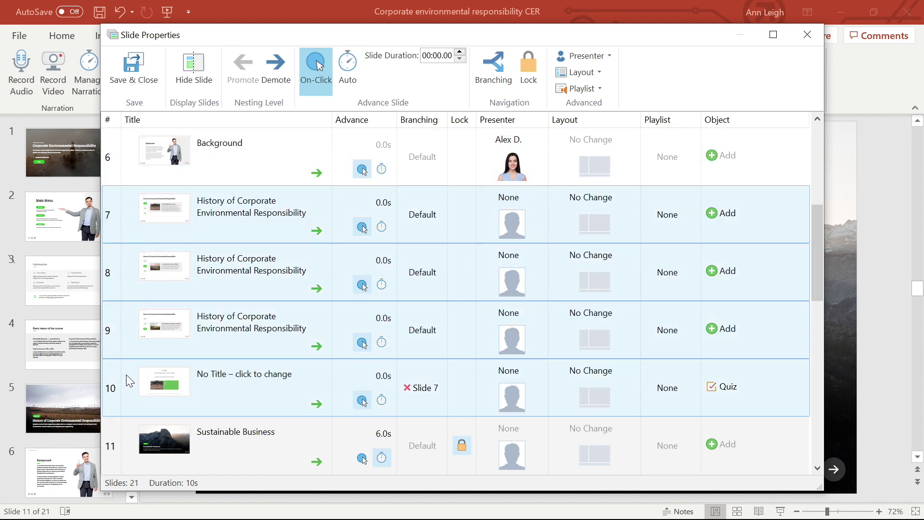
{"action": "left_click", "coordinate": [585, 56]}
{"action": "left_click", "coordinate": [584, 89]}
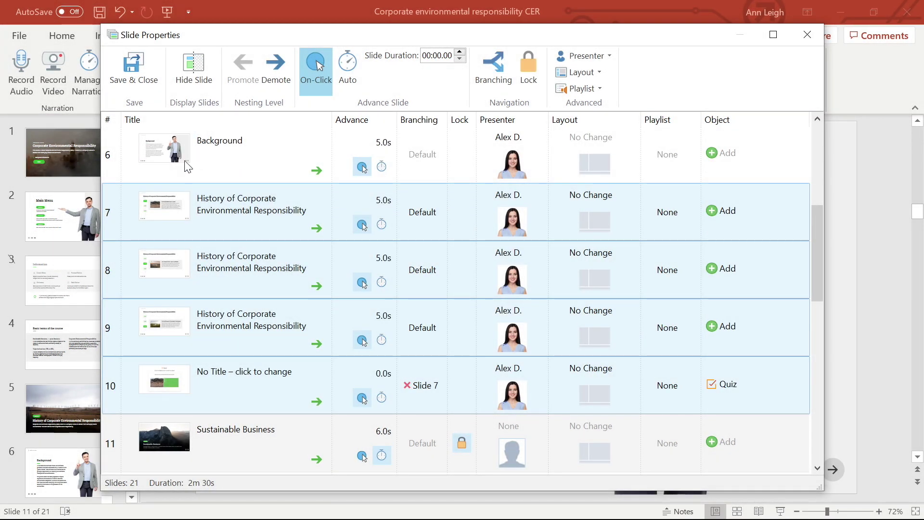
Step: Choose Maximized Video as slide 6 (Background)'s layout and No Sidebar for slide 7
{"action": "left_click", "coordinate": [259, 162]}
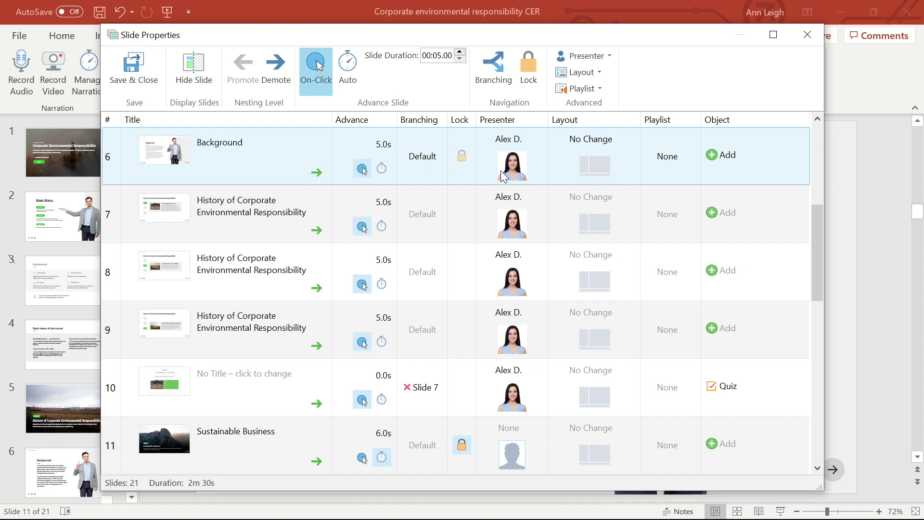
{"action": "left_click", "coordinate": [620, 143]}
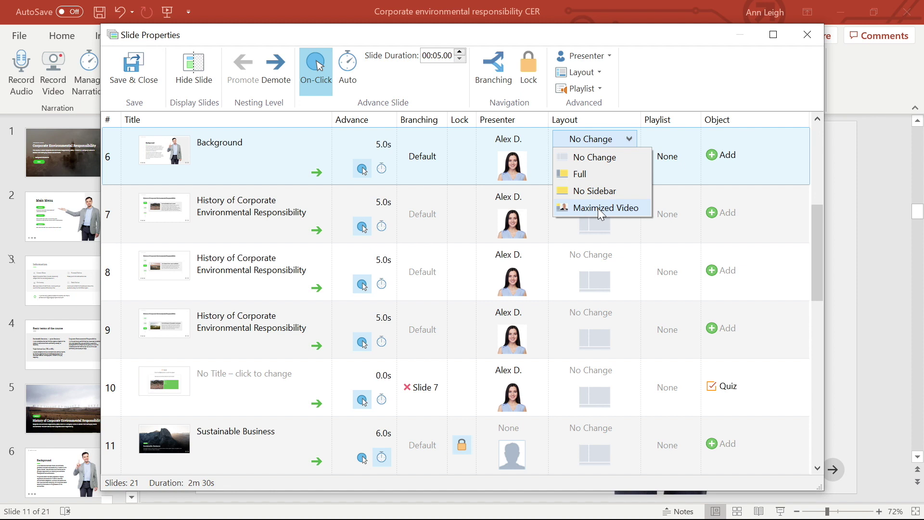
{"action": "left_click", "coordinate": [598, 208]}
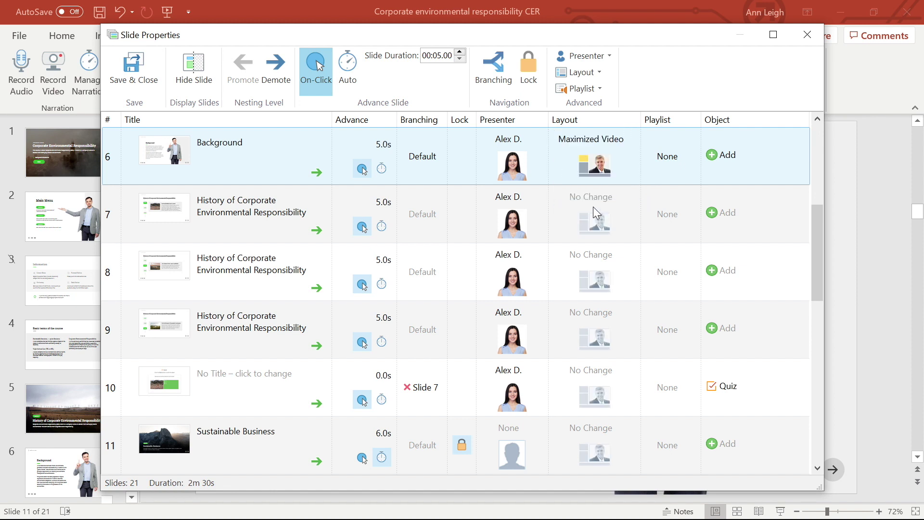
{"action": "left_click", "coordinate": [270, 236]}
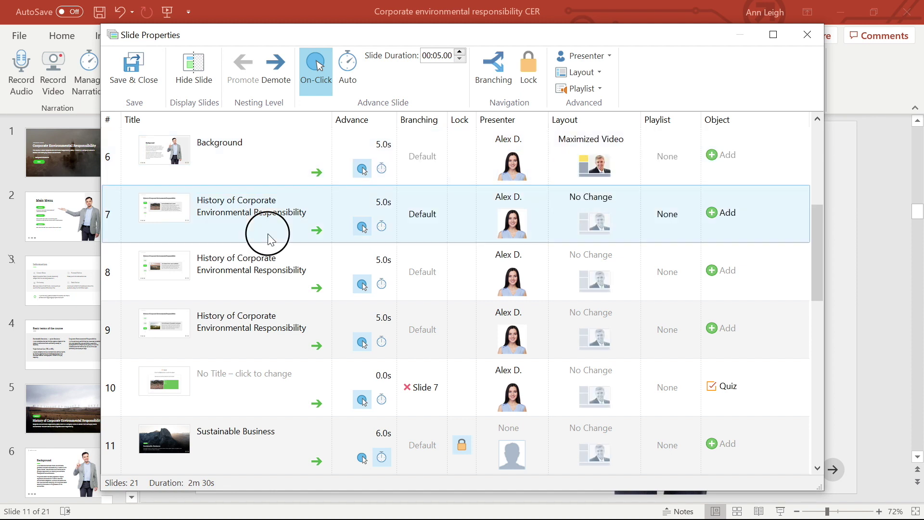
{"action": "left_click", "coordinate": [603, 196]}
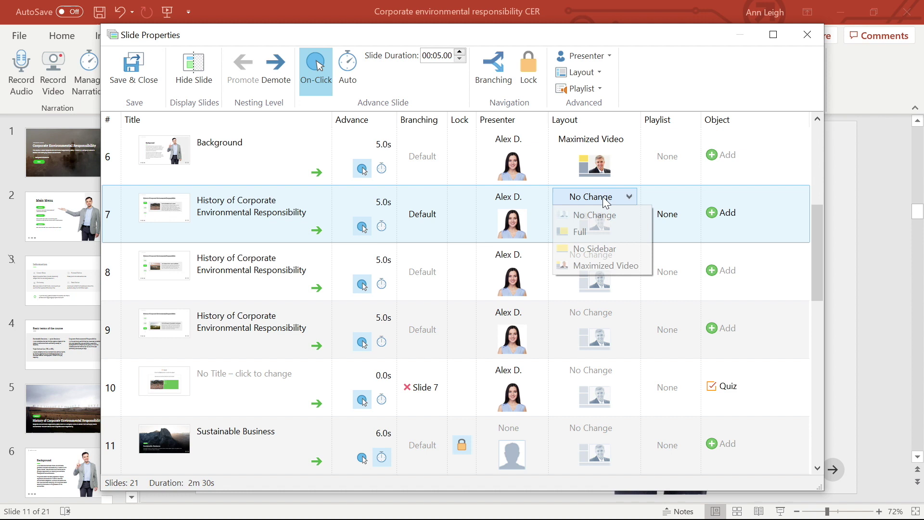
{"action": "left_click", "coordinate": [609, 250]}
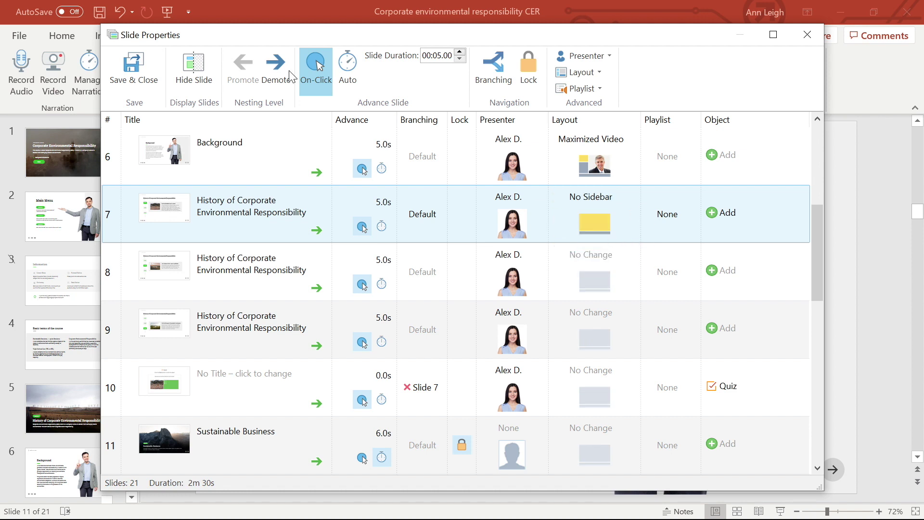
Step: Save and close Slide Properties, then set the player's Presenter Video to On the Sidebar and apply
{"action": "left_click", "coordinate": [146, 69]}
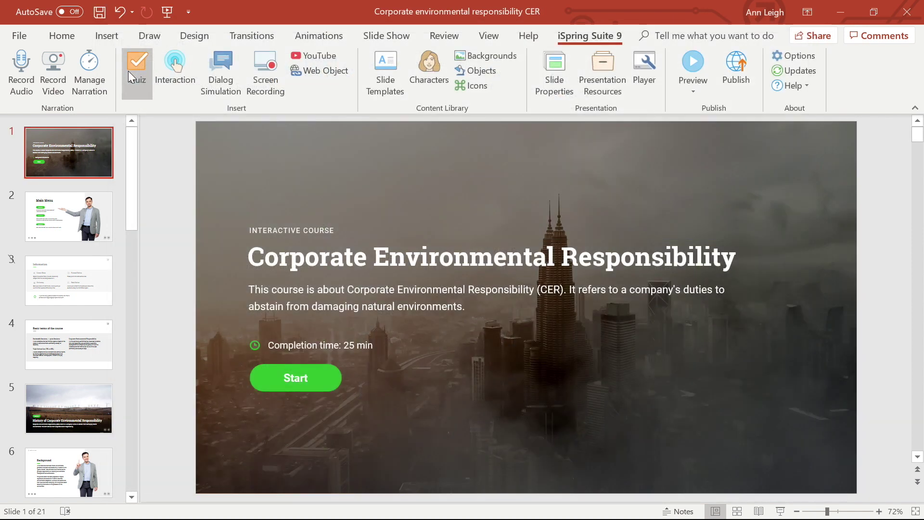
{"action": "left_click", "coordinate": [649, 68]}
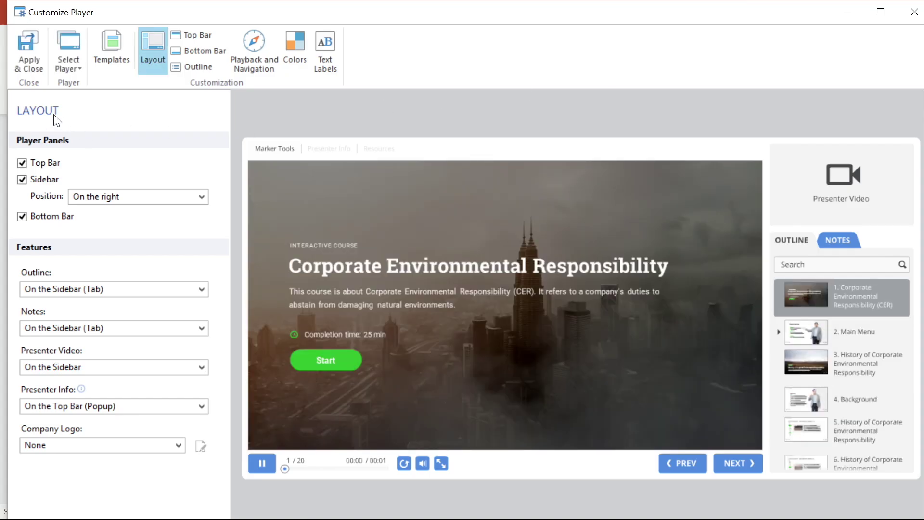
{"action": "scroll", "coordinate": [902, 311], "scroll_direction": "down", "scroll_amount": 3}
{"action": "left_click", "coordinate": [847, 381]}
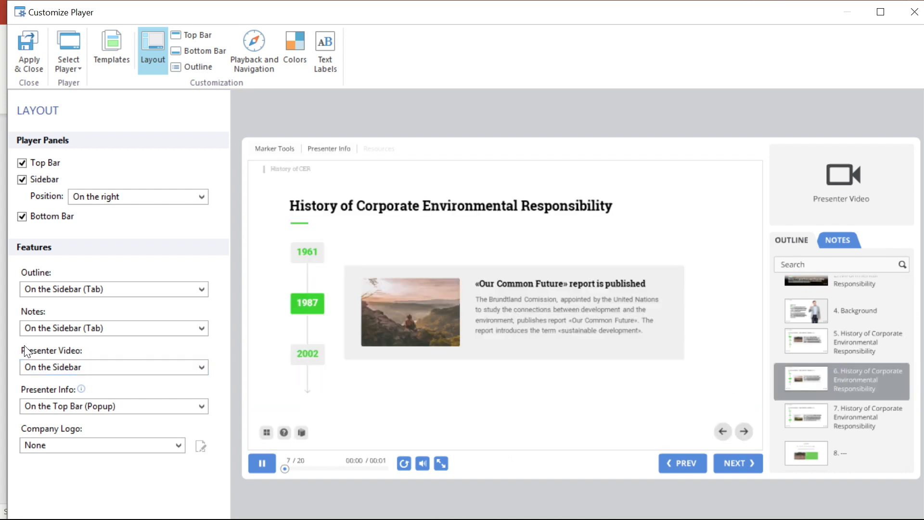
{"action": "left_click", "coordinate": [83, 373]}
{"action": "left_click", "coordinate": [47, 380]}
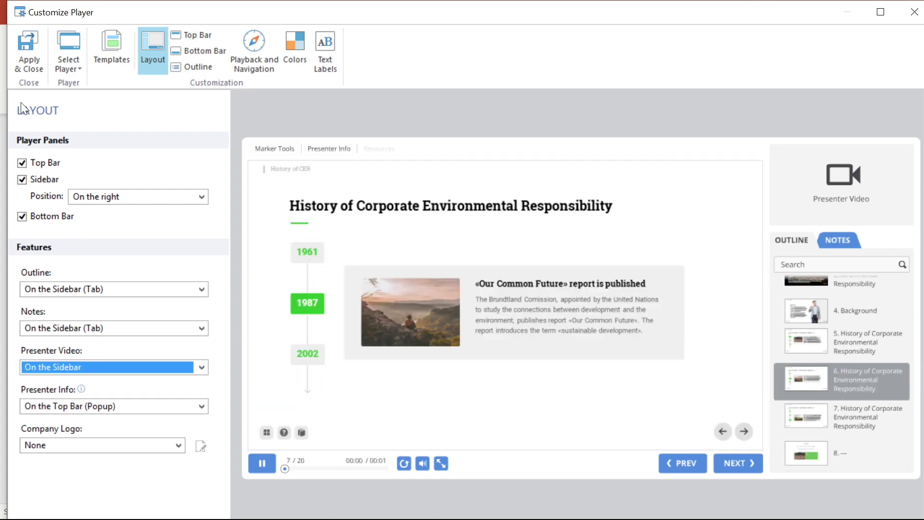
{"action": "left_click", "coordinate": [17, 53]}
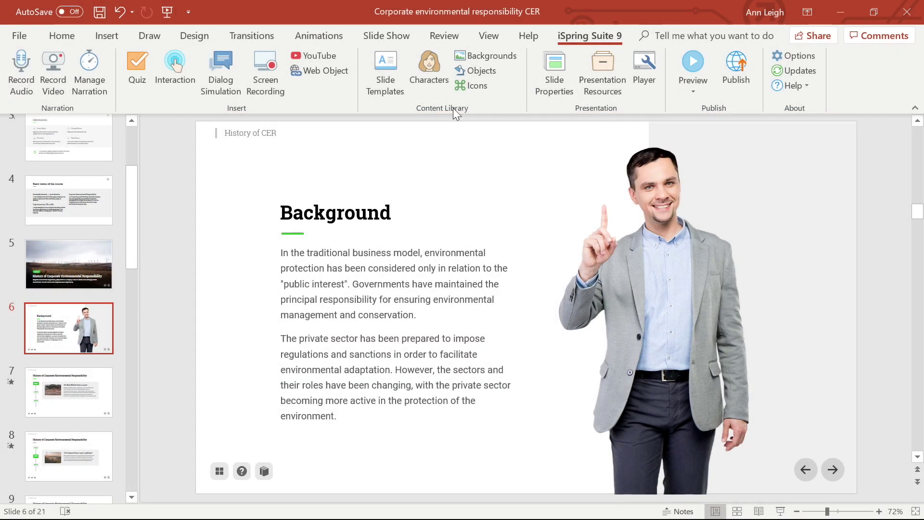
{"action": "left_click", "coordinate": [555, 72]}
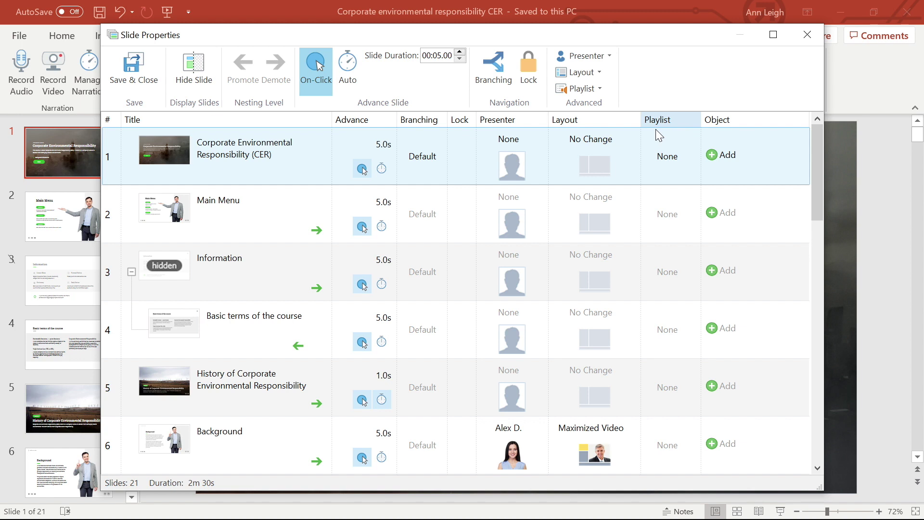
{"action": "left_click", "coordinate": [668, 154]}
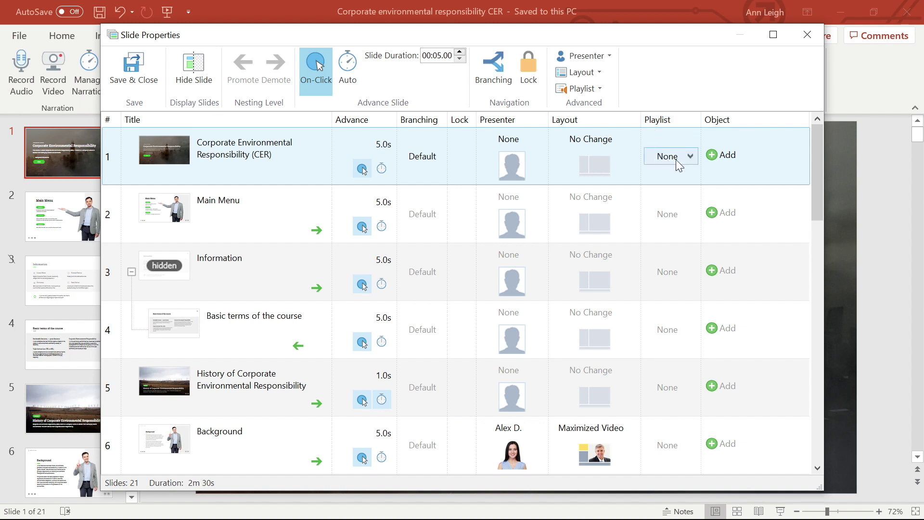
Step: Create a new playlist named 'CER Playlist' with background volume lowered to 70%
{"action": "left_click", "coordinate": [678, 161]}
{"action": "left_click", "coordinate": [689, 193]}
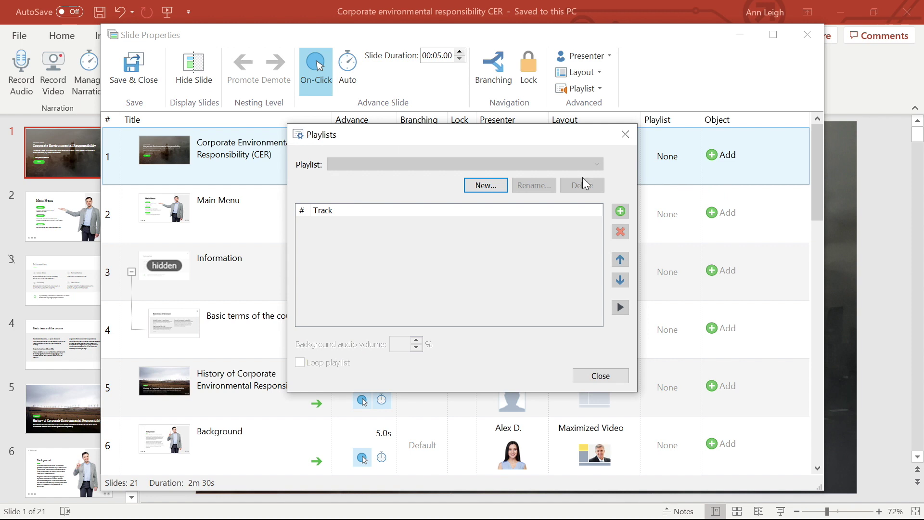
{"action": "left_click", "coordinate": [486, 186]}
{"action": "type", "text": "CER Playlist"}
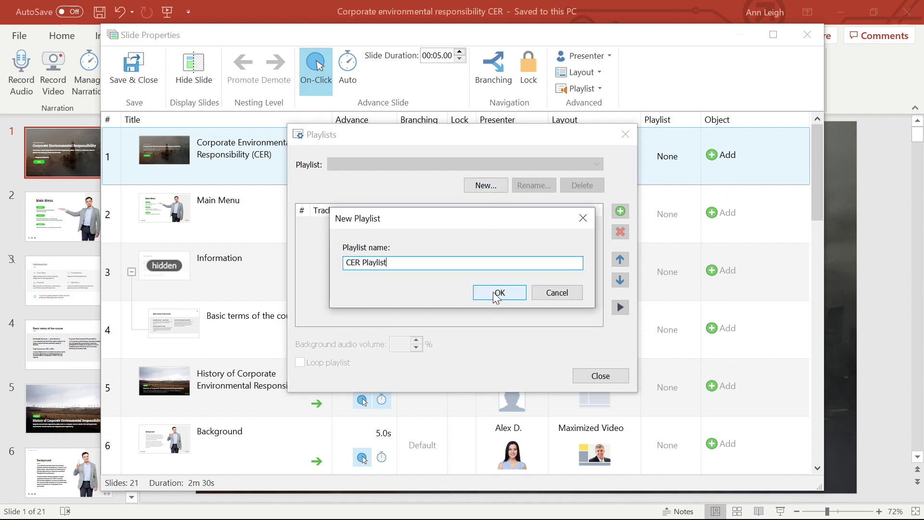
{"action": "left_click", "coordinate": [493, 292]}
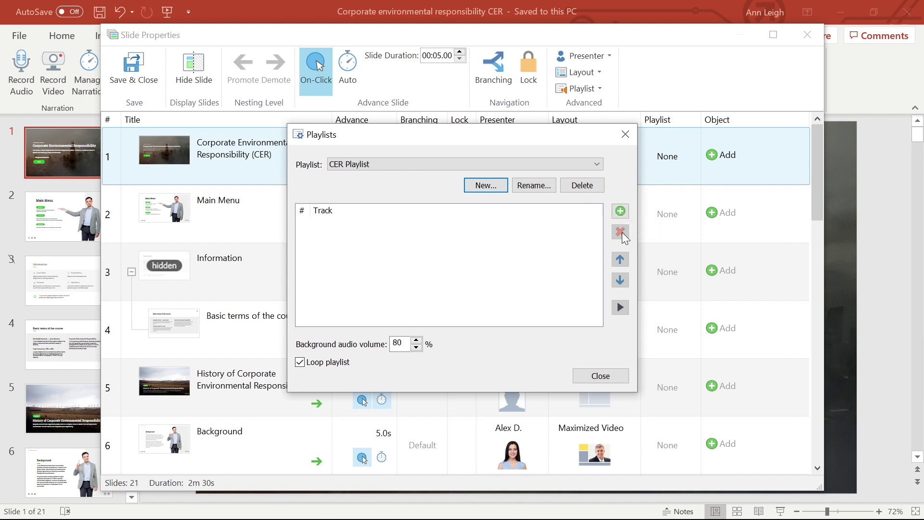
{"action": "left_click", "coordinate": [416, 347]}
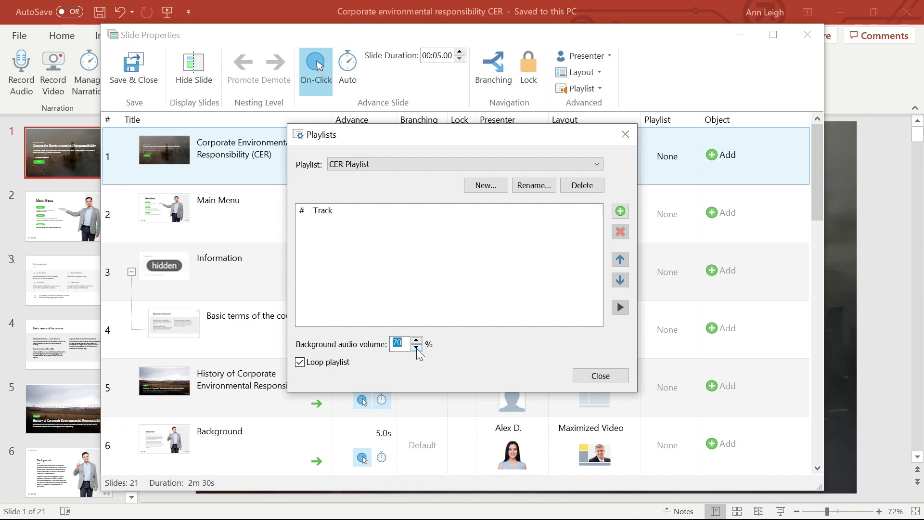
{"action": "double_click", "coordinate": [301, 363]}
Step: Add all six MP3 tracks from the folder to the playlist and close the playlist manager
{"action": "left_click", "coordinate": [620, 212]}
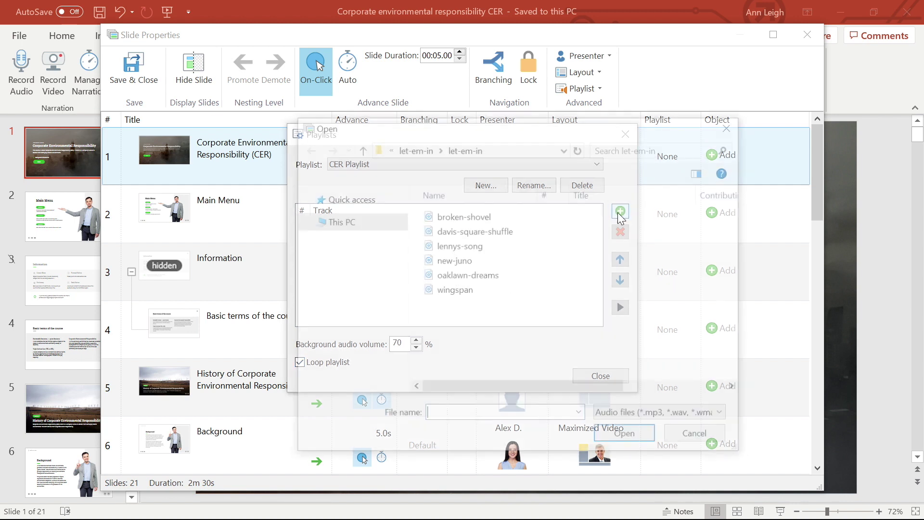
{"action": "left_click", "coordinate": [458, 320]}
{"action": "key", "text": "ctrl+a"}
{"action": "left_click", "coordinate": [621, 436]}
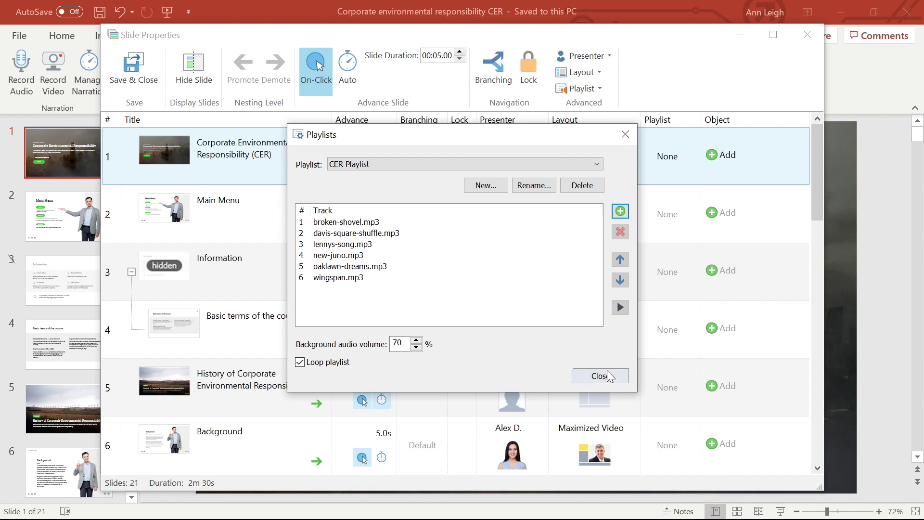
{"action": "left_click", "coordinate": [601, 376]}
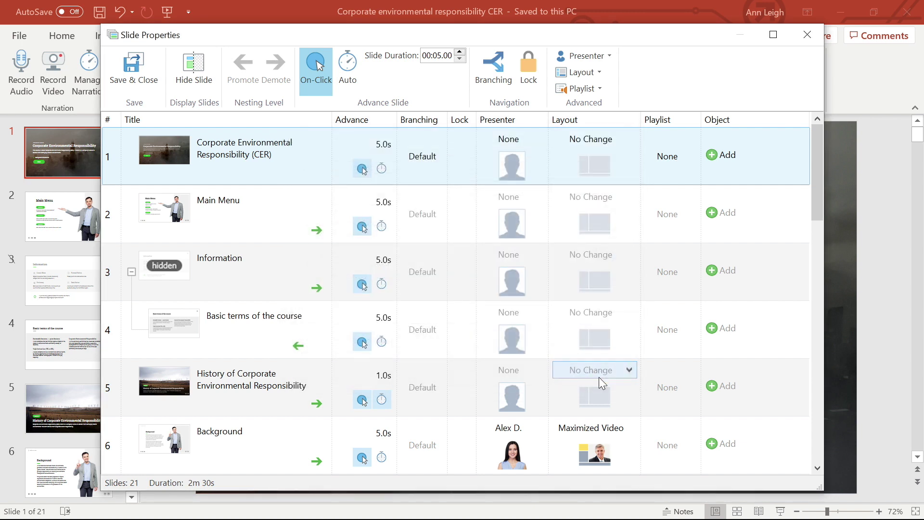
Step: Assign CER Playlist as slide 1's background playlist
{"action": "left_click", "coordinate": [669, 162]}
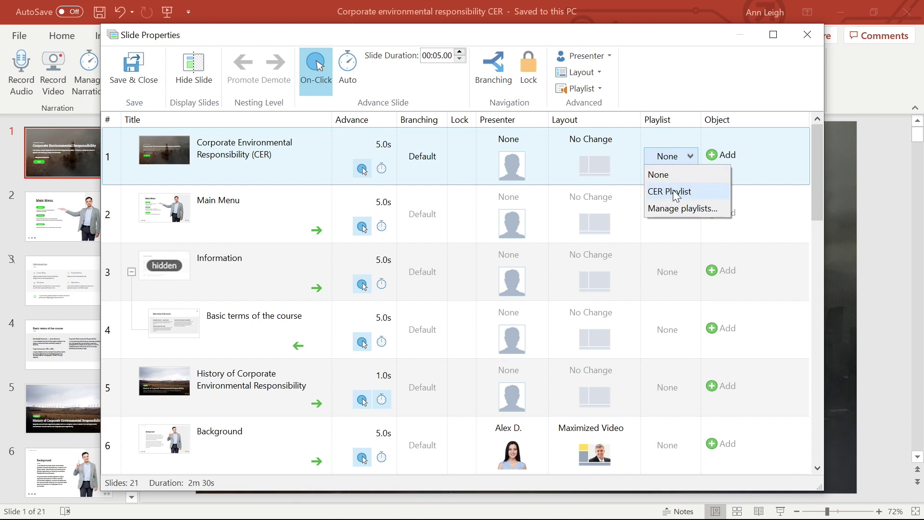
{"action": "left_click", "coordinate": [677, 192]}
{"action": "right_click", "coordinate": [671, 173]}
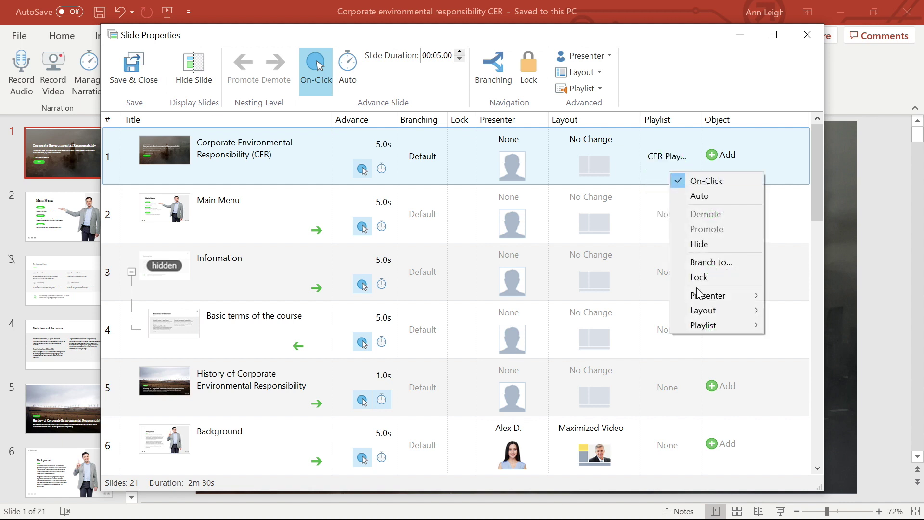
{"action": "mouse_move", "coordinate": [708, 325]}
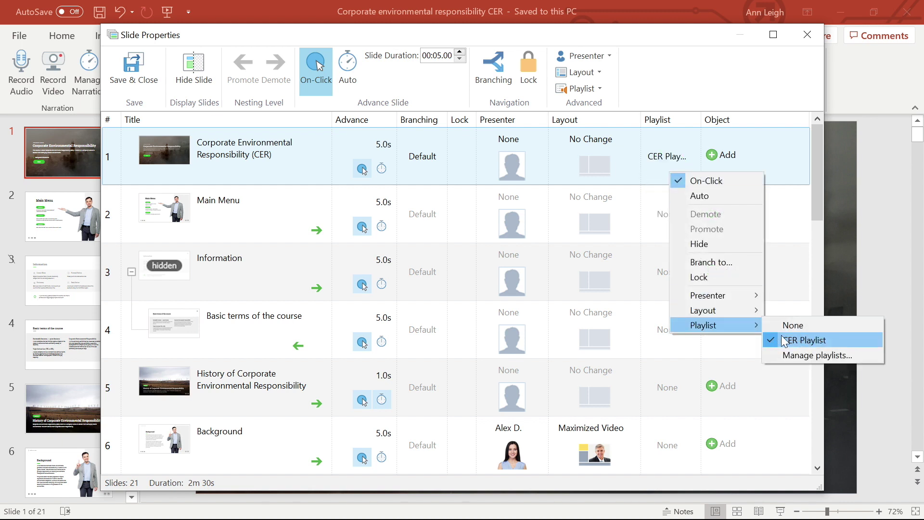
{"action": "left_click", "coordinate": [642, 169]}
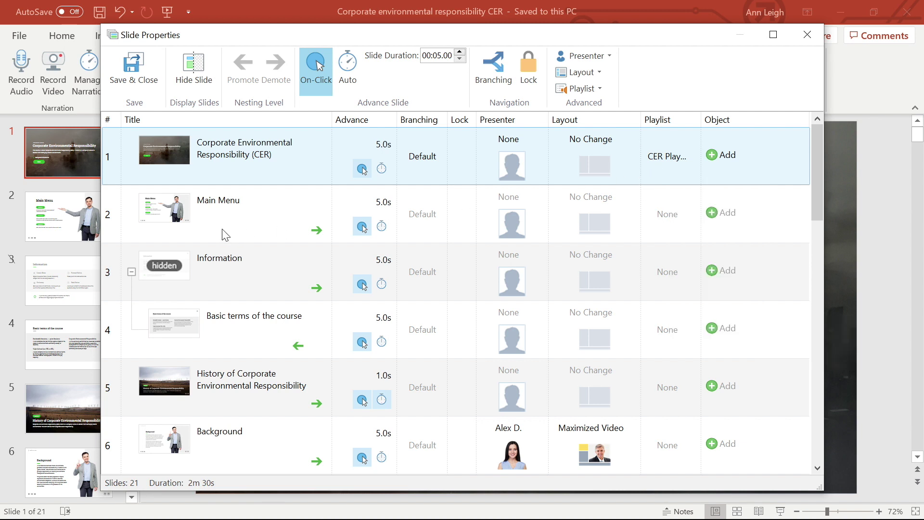
Step: Select slides 2–5 and assign CER Playlist to them as well
{"action": "left_click", "coordinate": [133, 215]}
{"action": "left_click", "coordinate": [121, 407], "text": "shift"}
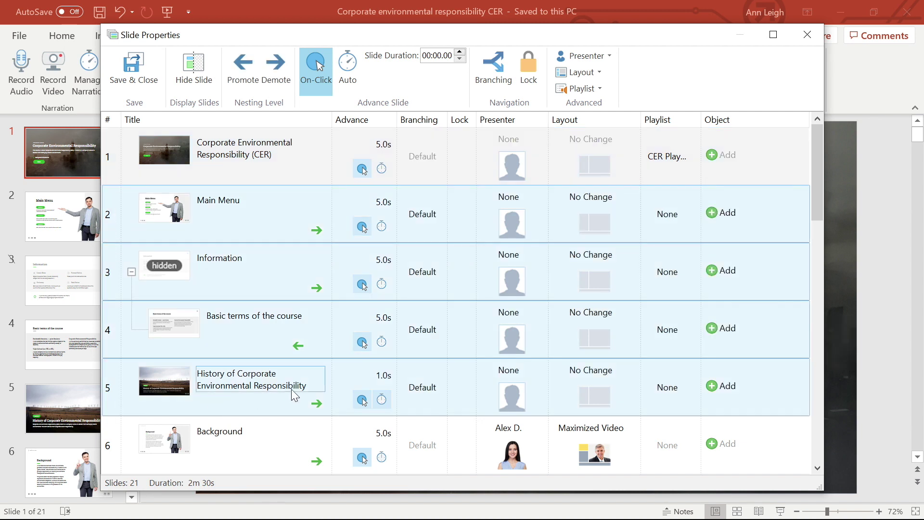
{"action": "left_click", "coordinate": [579, 88]}
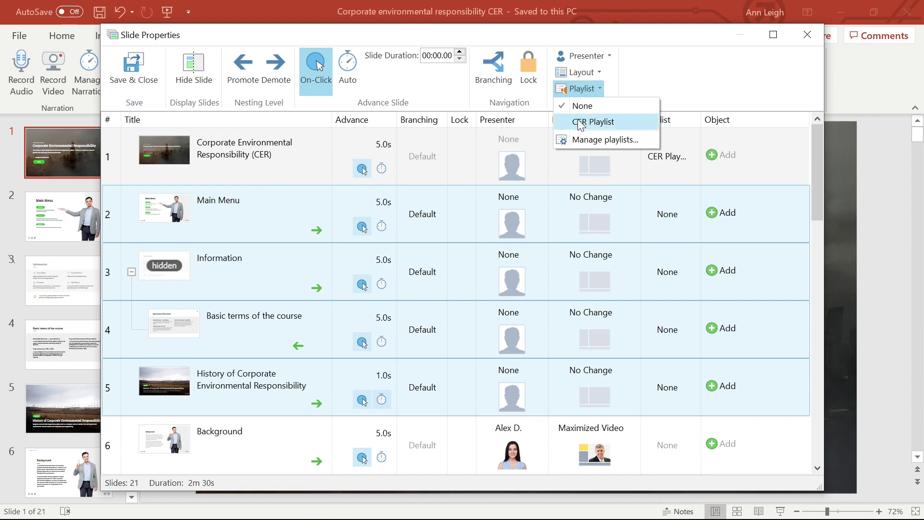
{"action": "left_click", "coordinate": [592, 121]}
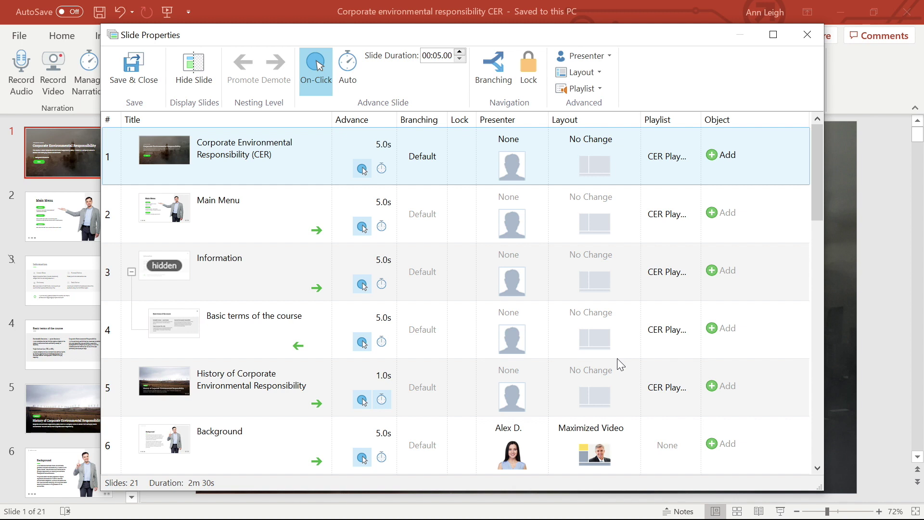
{"action": "left_click", "coordinate": [733, 154]}
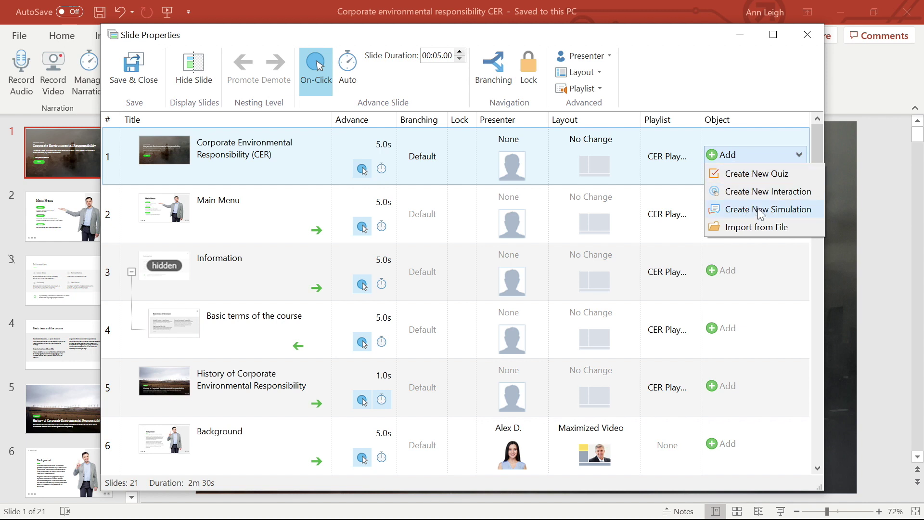
{"action": "left_click", "coordinate": [760, 230]}
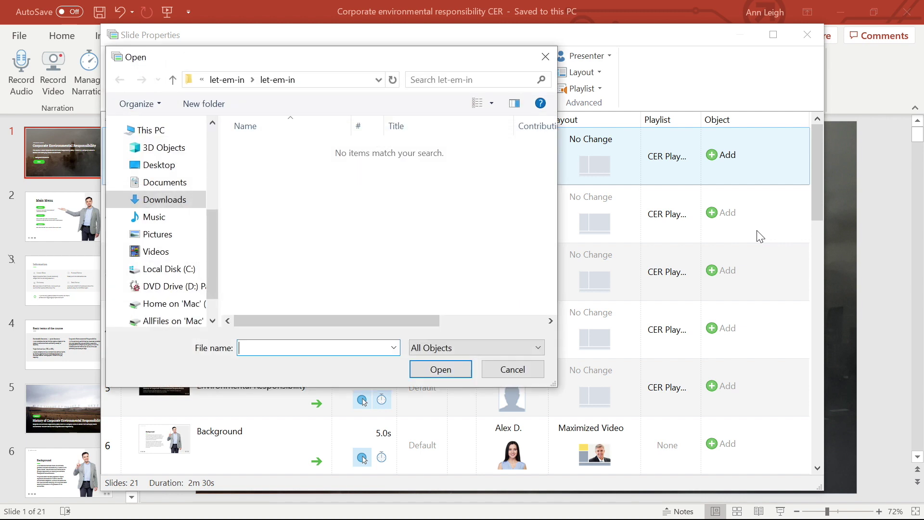
{"action": "left_click", "coordinate": [524, 367]}
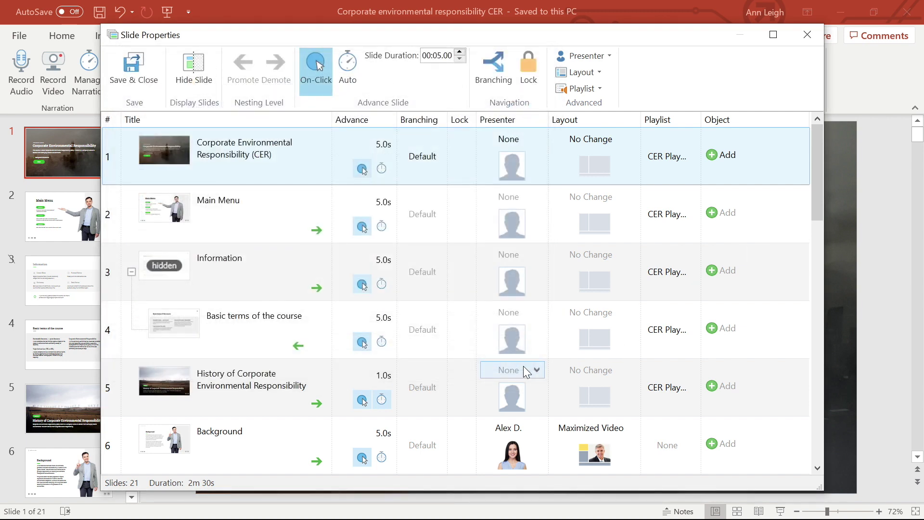
{"action": "left_click_drag", "start_coordinate": [816, 152], "coordinate": [806, 267]}
{"action": "left_click", "coordinate": [737, 292]}
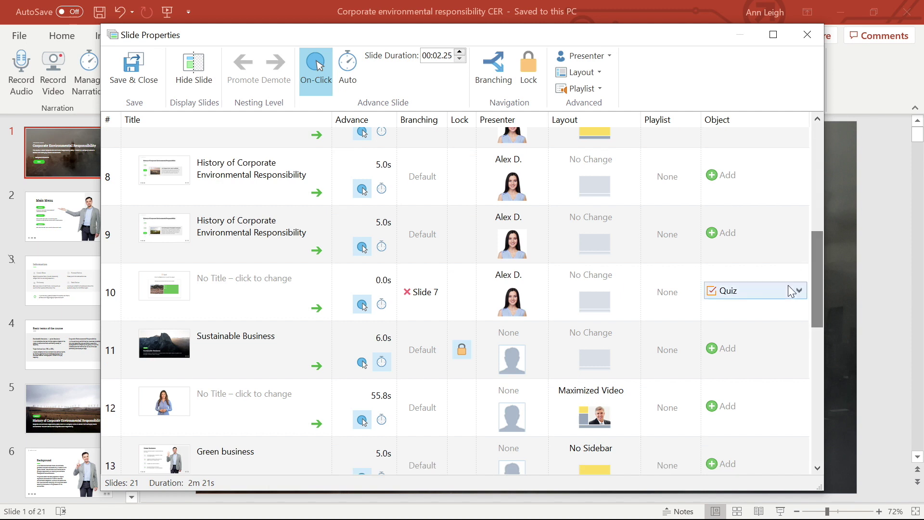
Step: Confirm slide 10's quiz branching so that failing returns to slide 7
{"action": "left_click", "coordinate": [737, 291]}
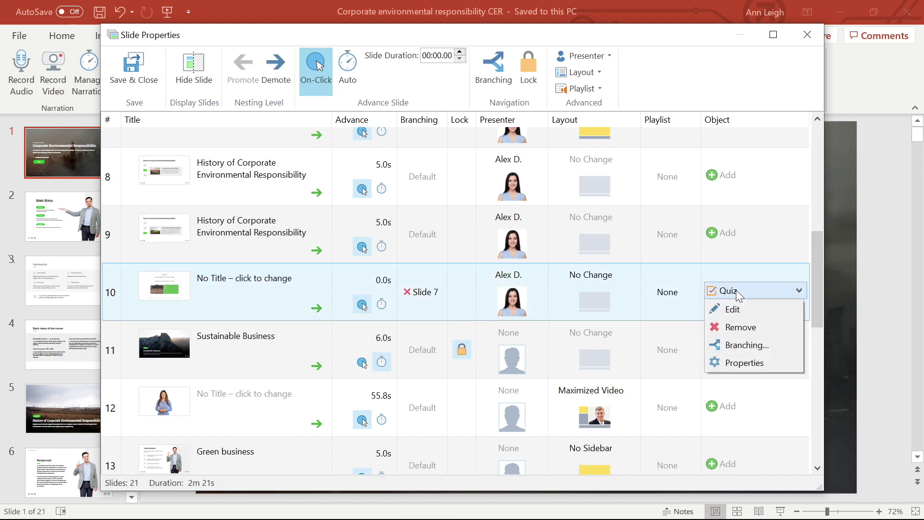
{"action": "left_click", "coordinate": [744, 345]}
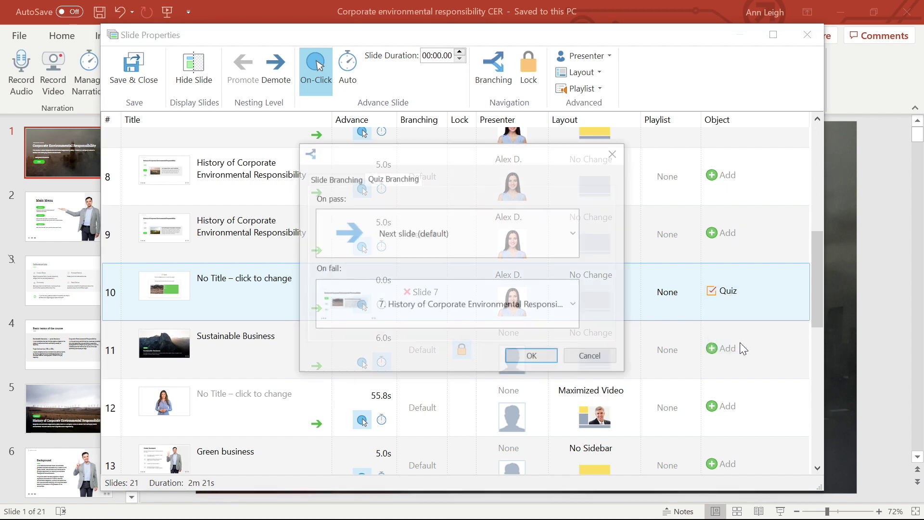
{"action": "left_click", "coordinate": [537, 357]}
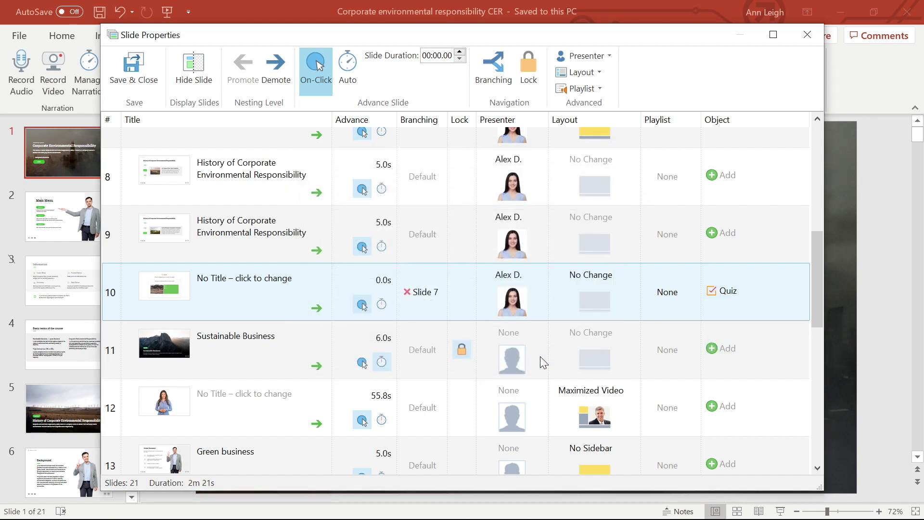
Step: Confirm slide 10's quiz properties unchanged, then save and close Slide Properties
{"action": "left_click", "coordinate": [729, 291]}
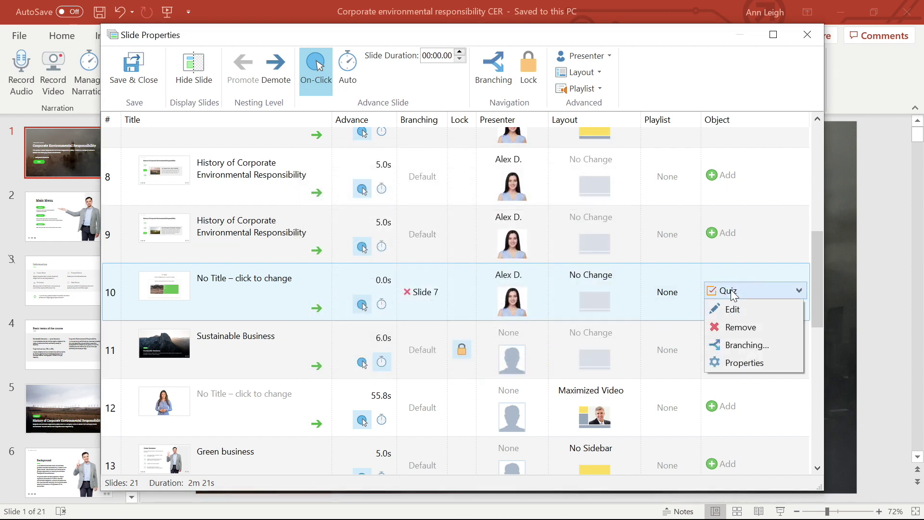
{"action": "left_click", "coordinate": [718, 367]}
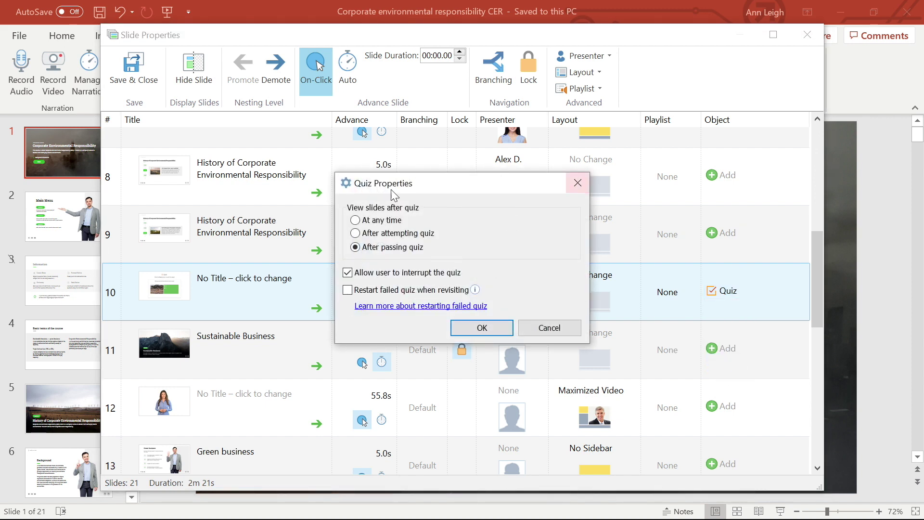
{"action": "left_click", "coordinate": [482, 328]}
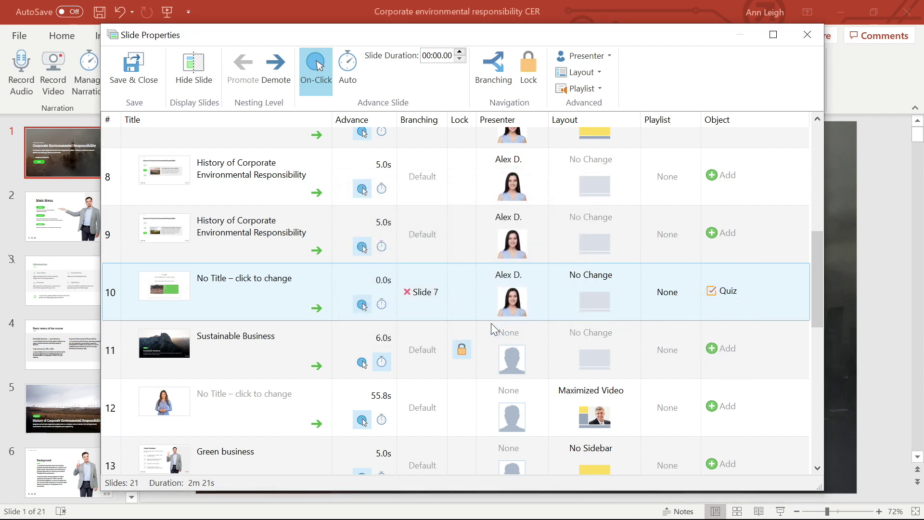
{"action": "left_click", "coordinate": [147, 62]}
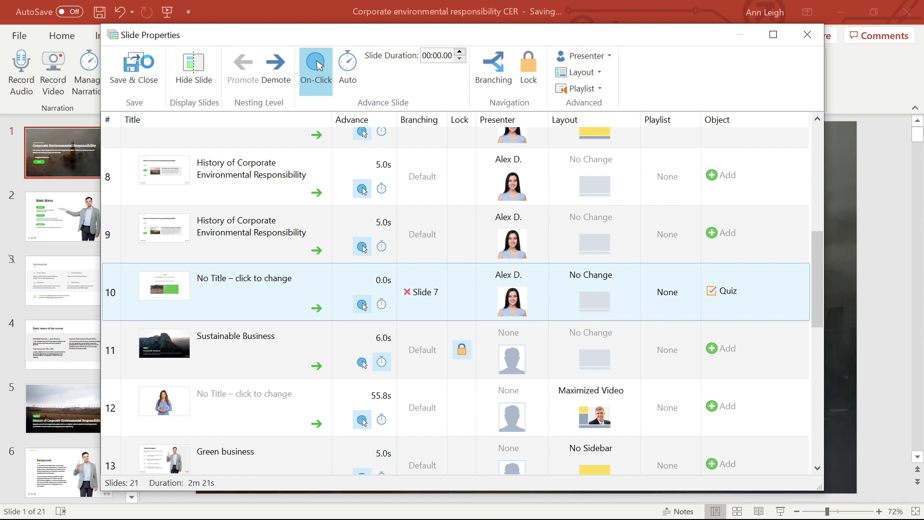